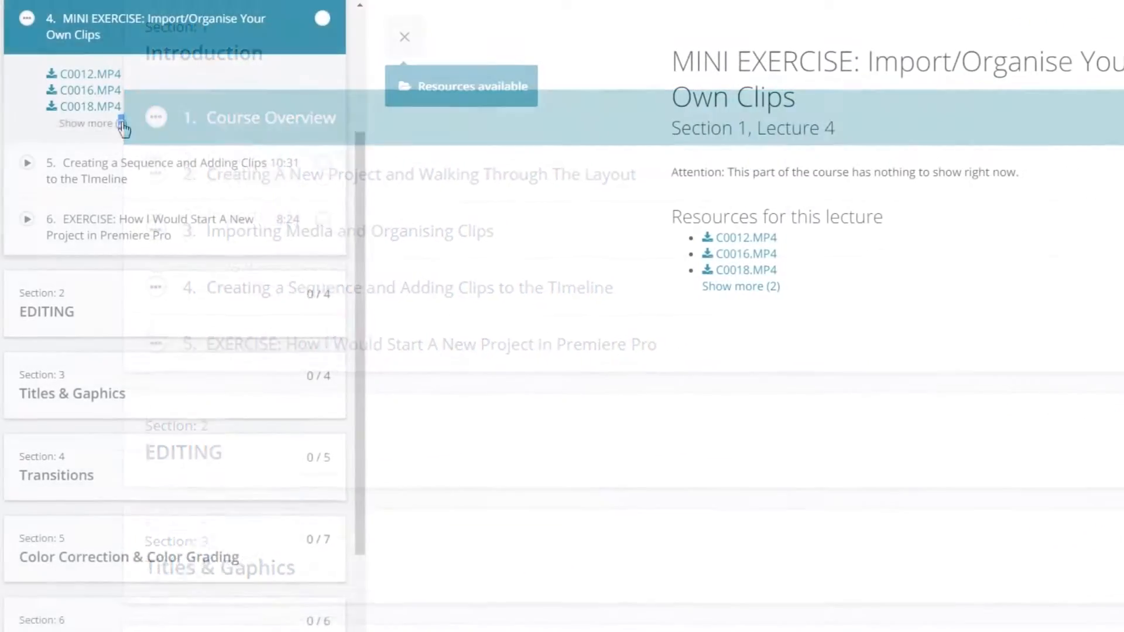
Expand the list of downloadable resources for the lecture on importing and organising your own clips.
left_click(122, 124)
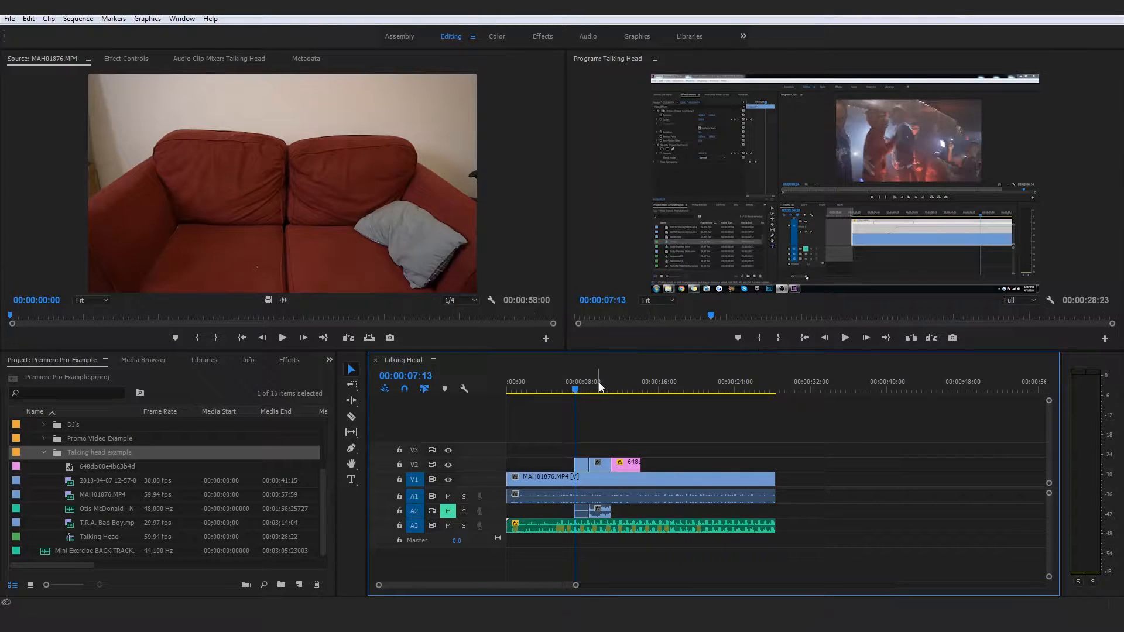
Show the effect controls of the still image clip on V2 in the Talking Head sequence.
left_click_drag(575, 389, 627, 422)
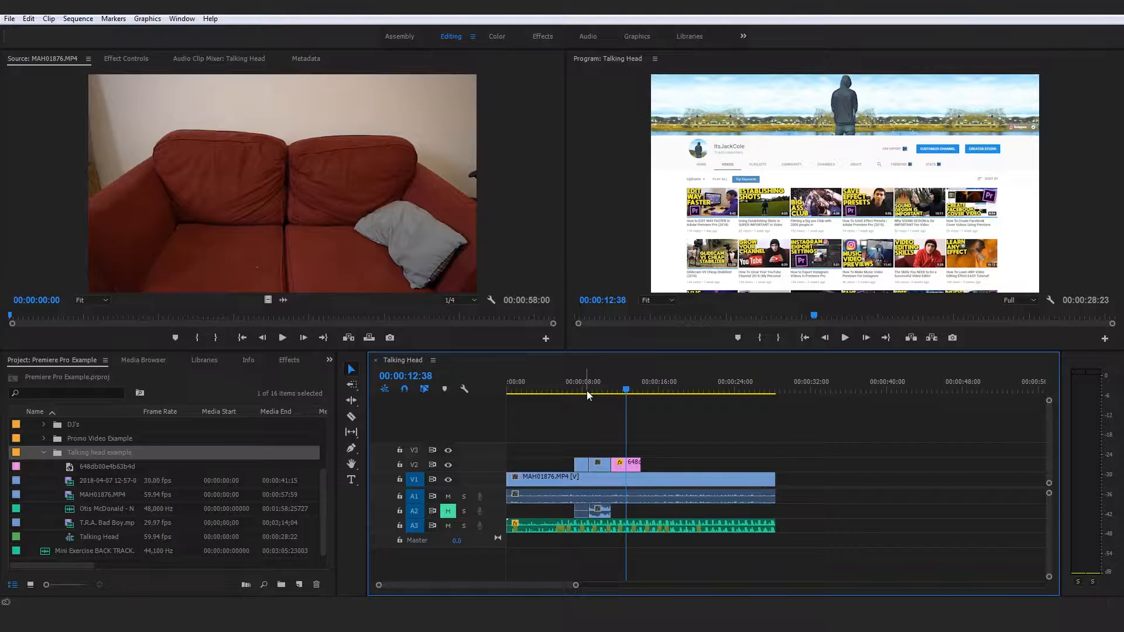
left_click(146, 60)
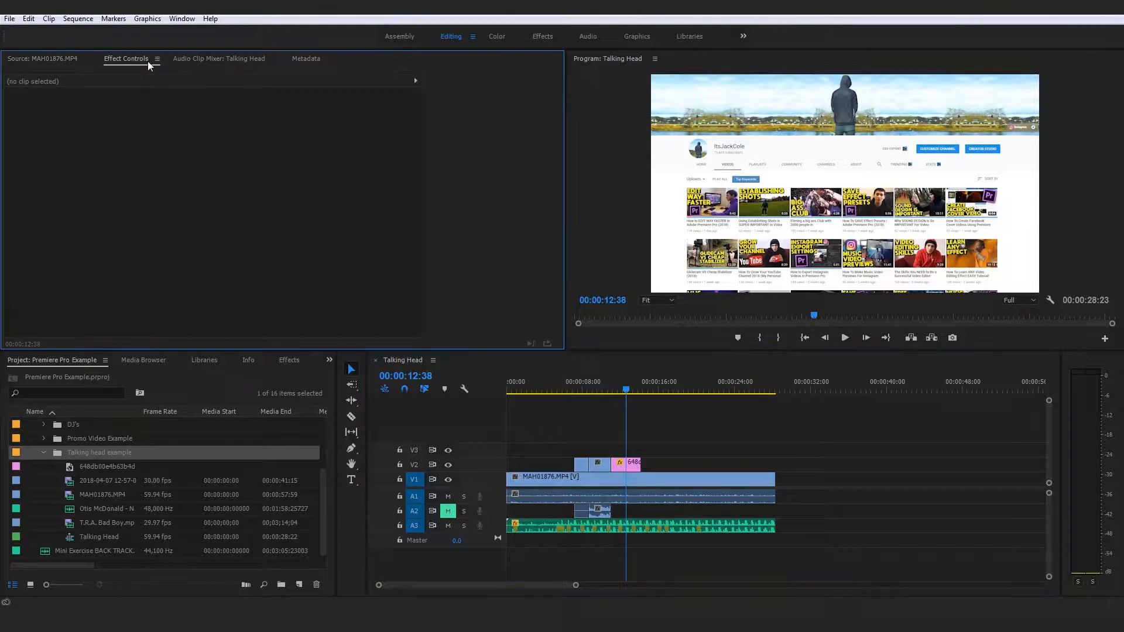
left_click(626, 466)
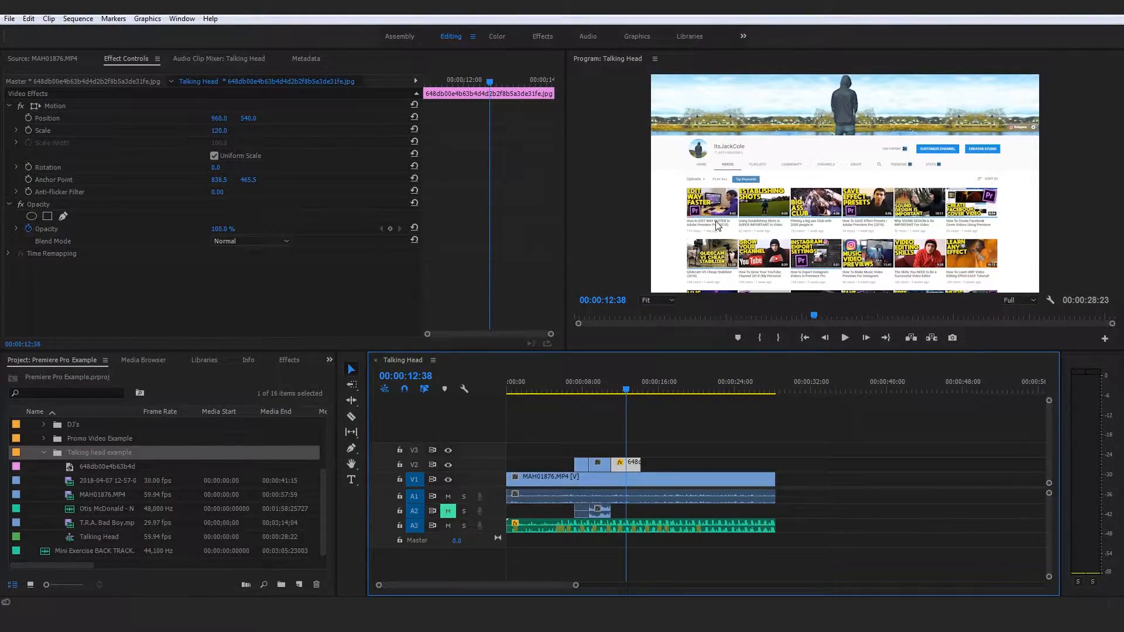
Select the first clip on V2 with the playhead at its start and examine its Position, Scale and Rotation properties.
left_click(574, 387)
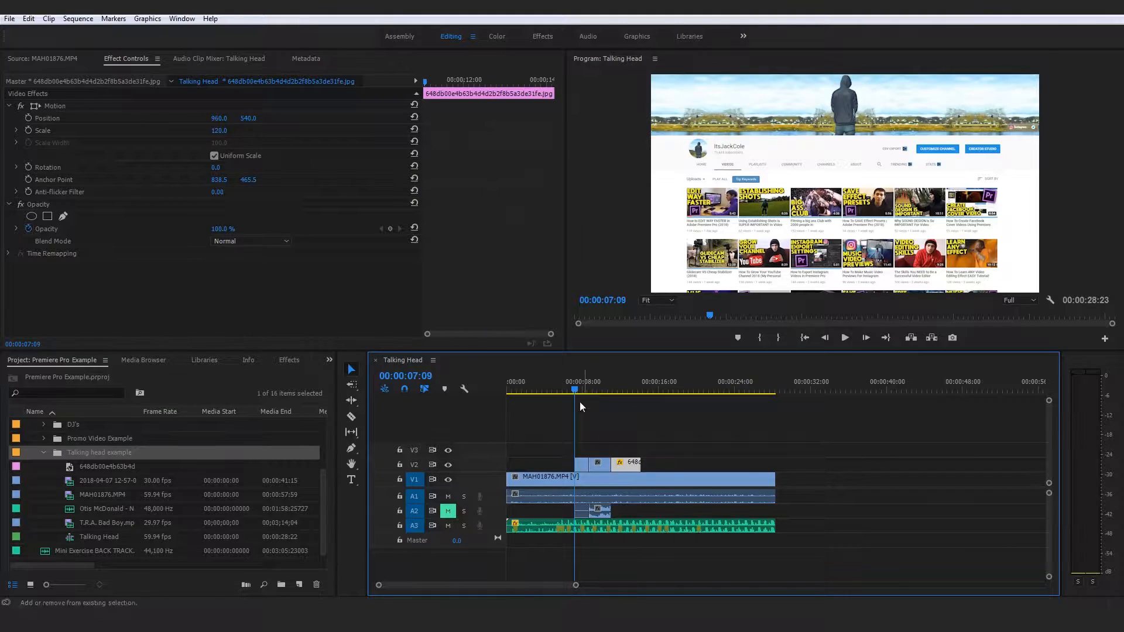
left_click(583, 462)
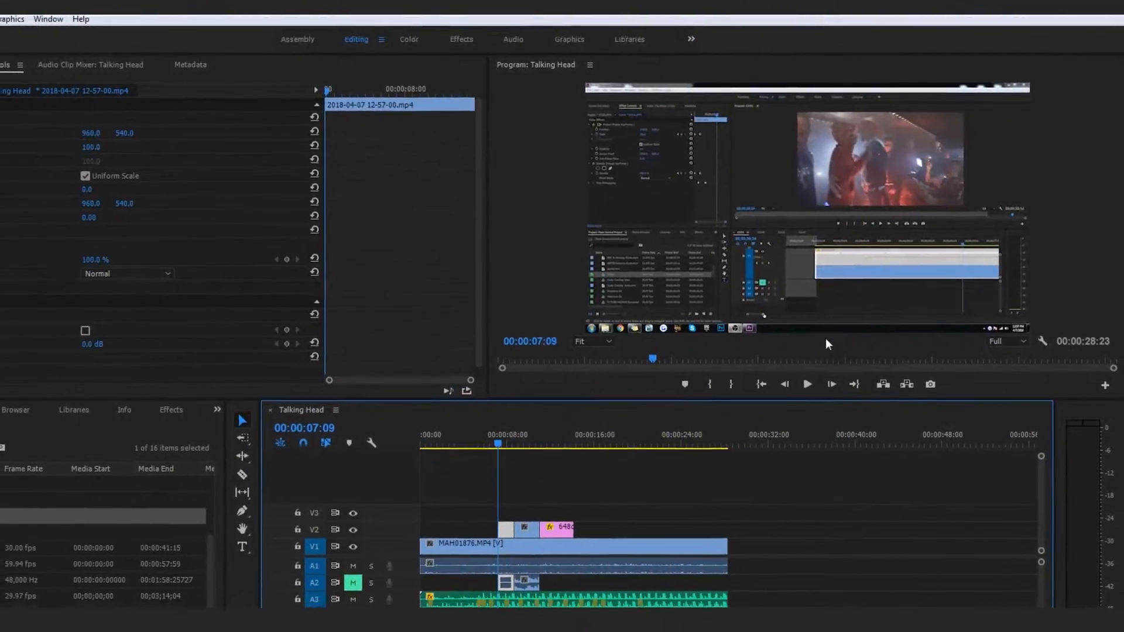
left_click(25, 133)
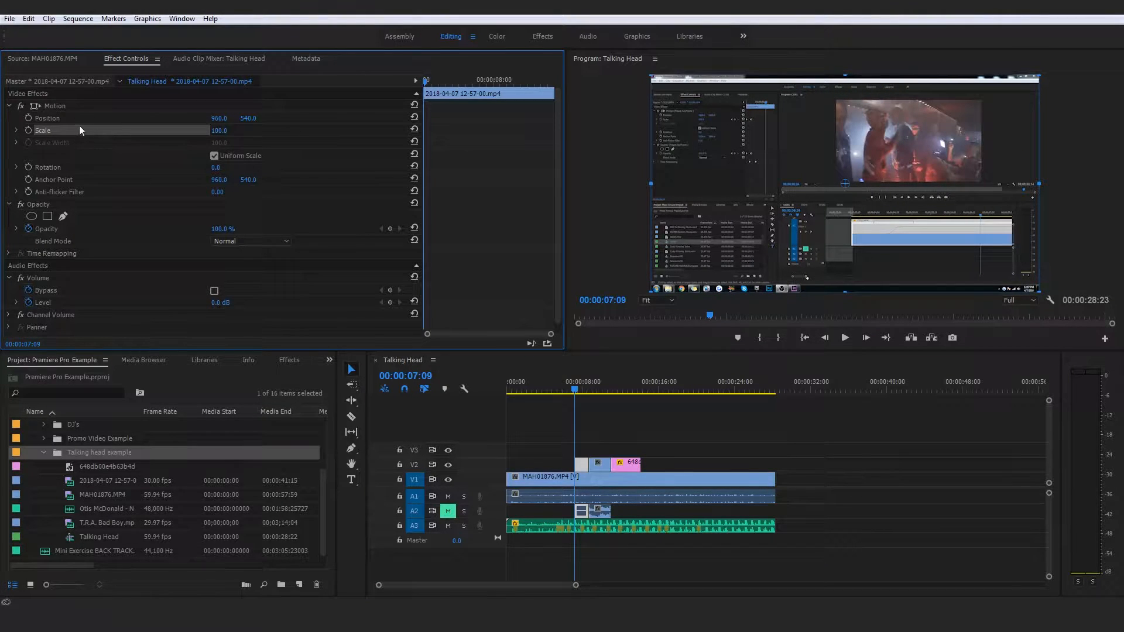
left_click(58, 118)
left_click(48, 129)
left_click(55, 118)
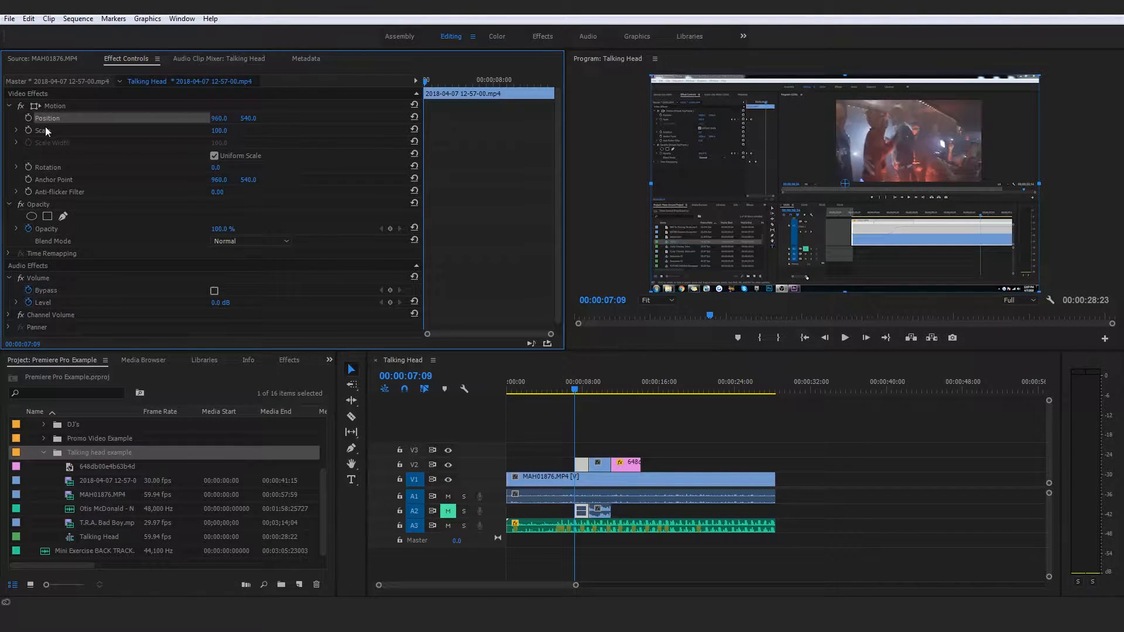
left_click(45, 128)
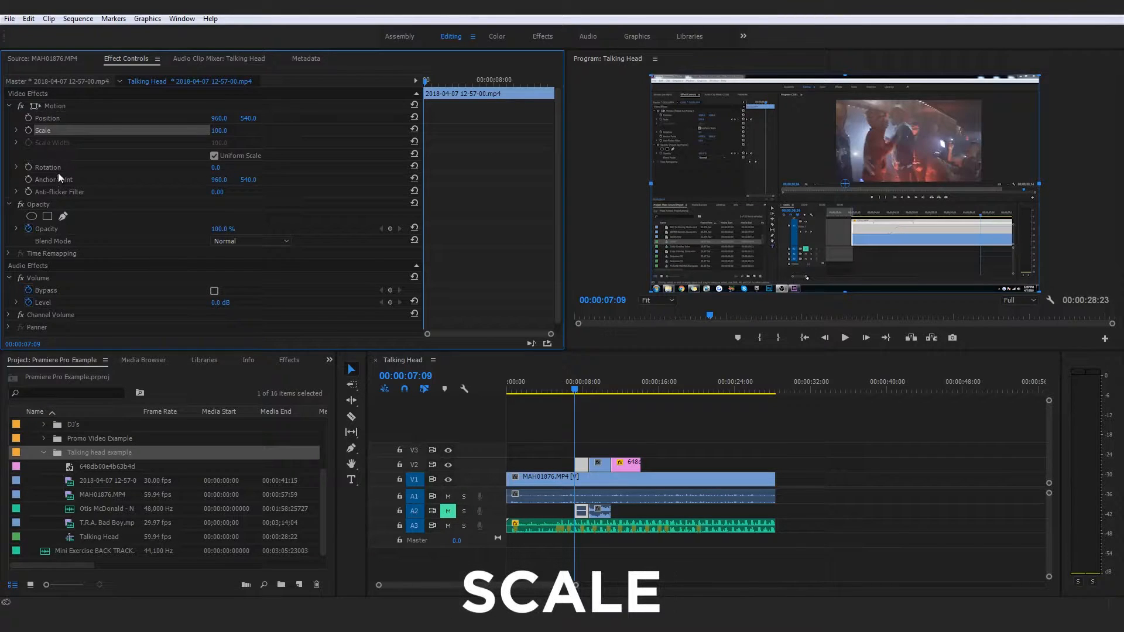
left_click(56, 167)
left_click(51, 131)
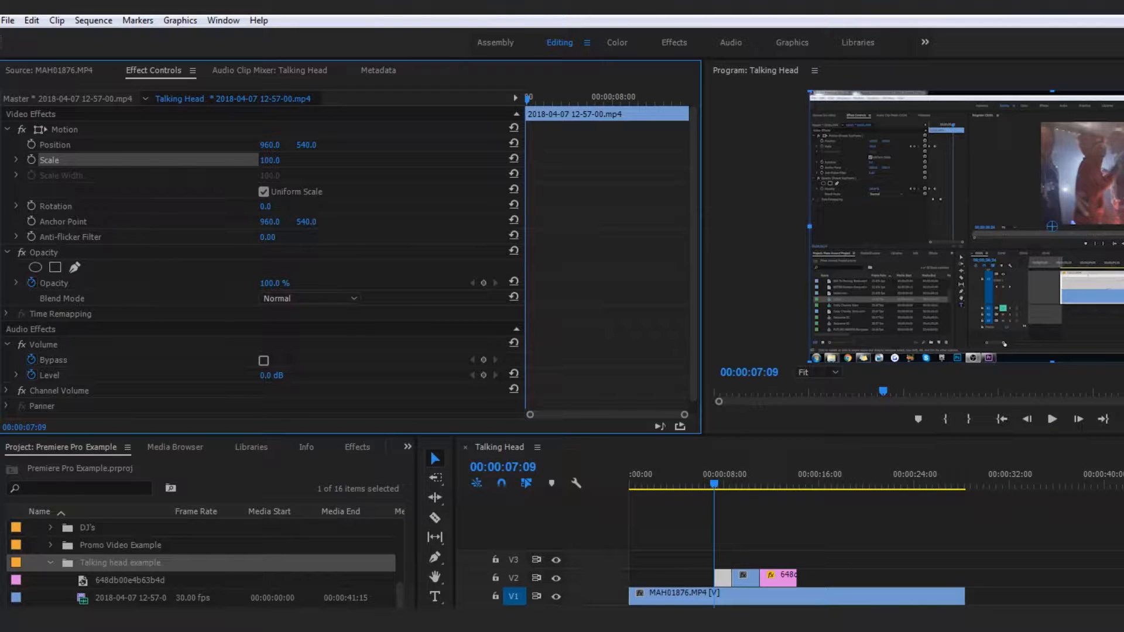
left_click_drag(270, 160, 226, 130)
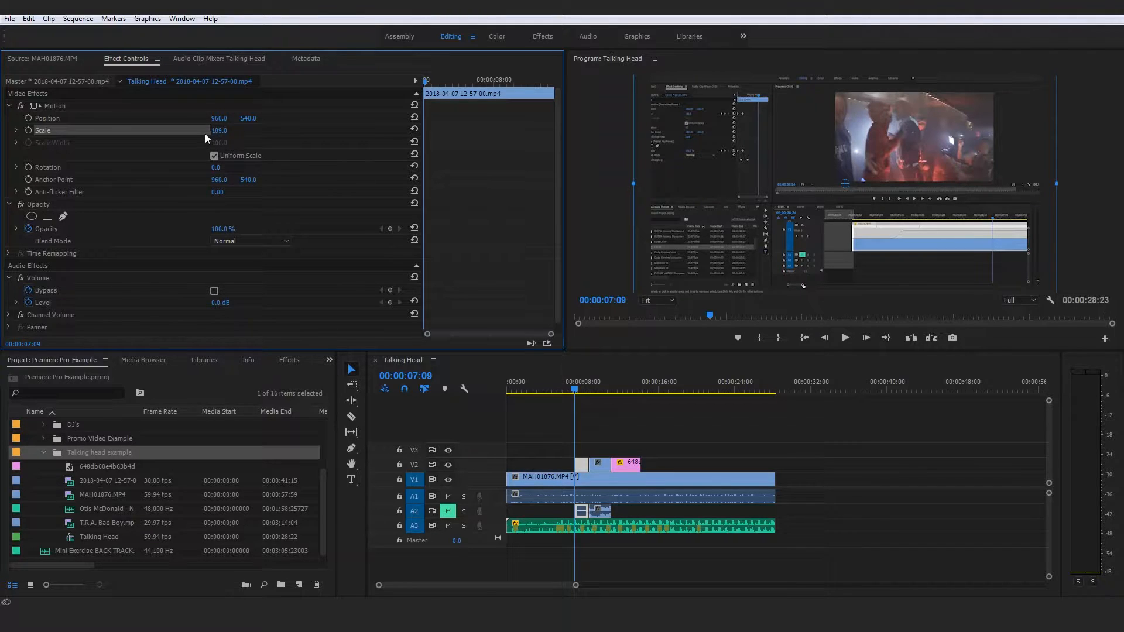
left_click_drag(226, 130, 225, 130)
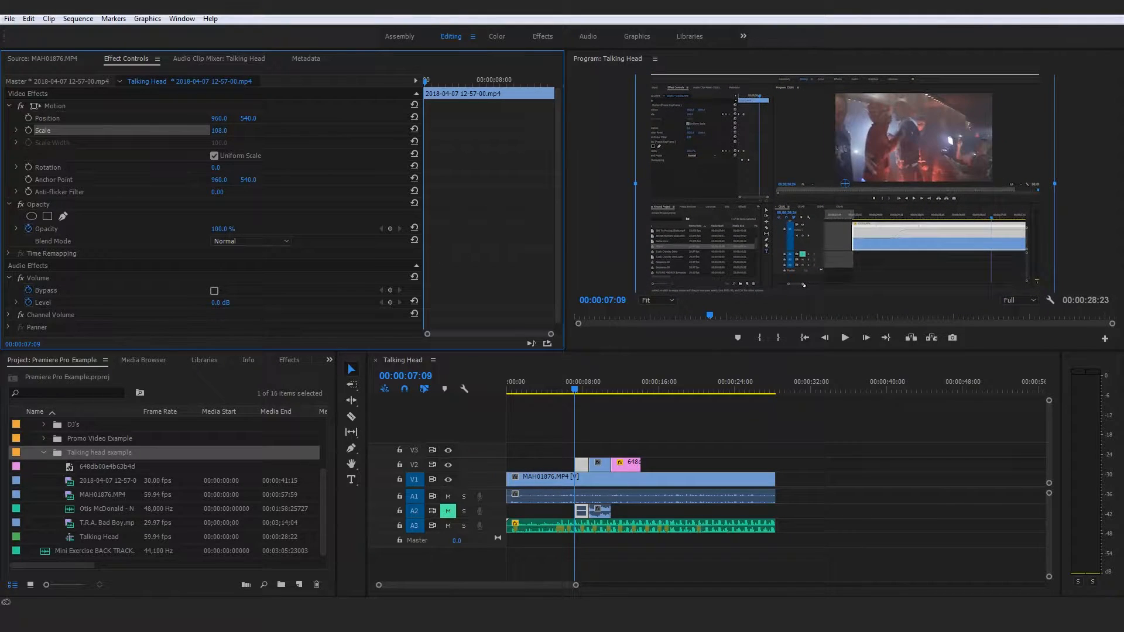
left_click(219, 130)
type("109")
key("Return")
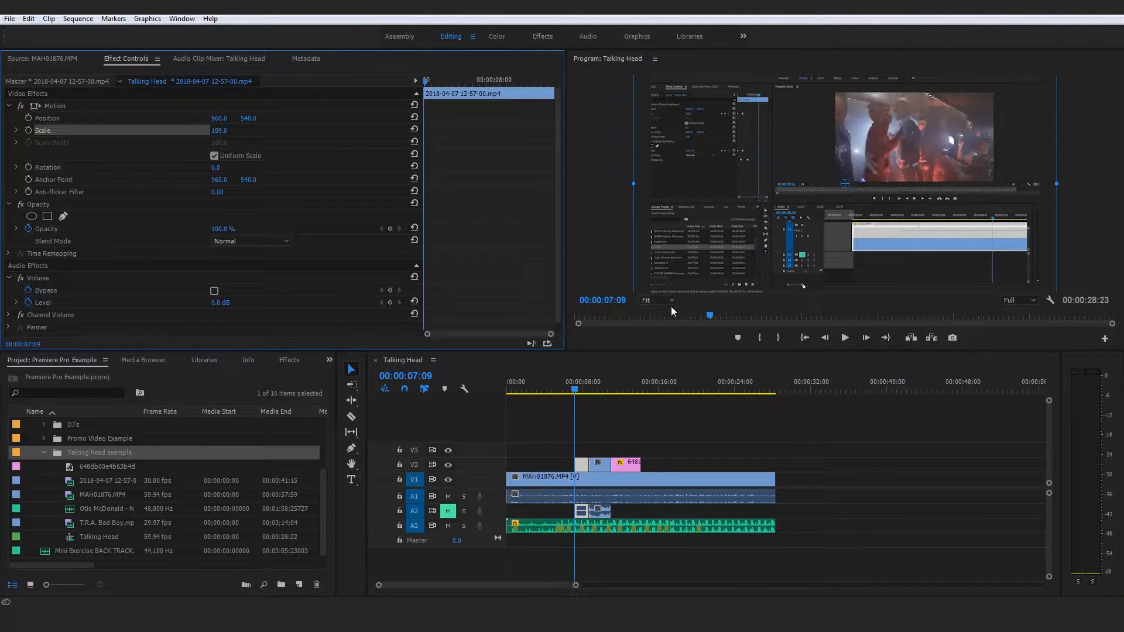
Play the sequence from just before the first V2 clip into the still image to review the overlay clips.
left_click(569, 390)
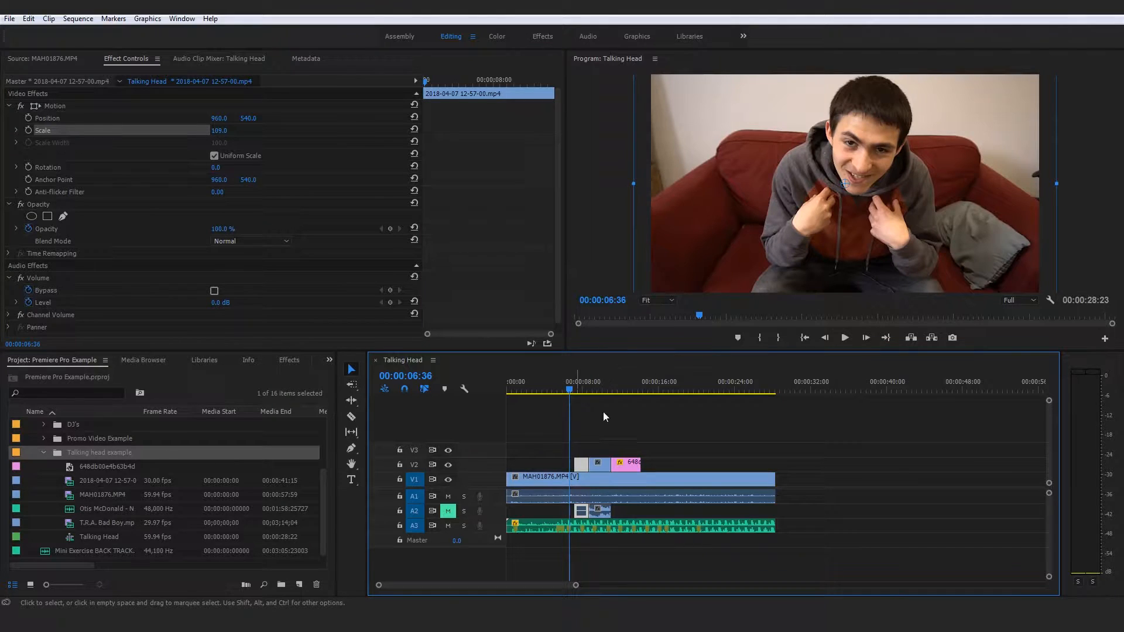
left_click(559, 391)
key("space")
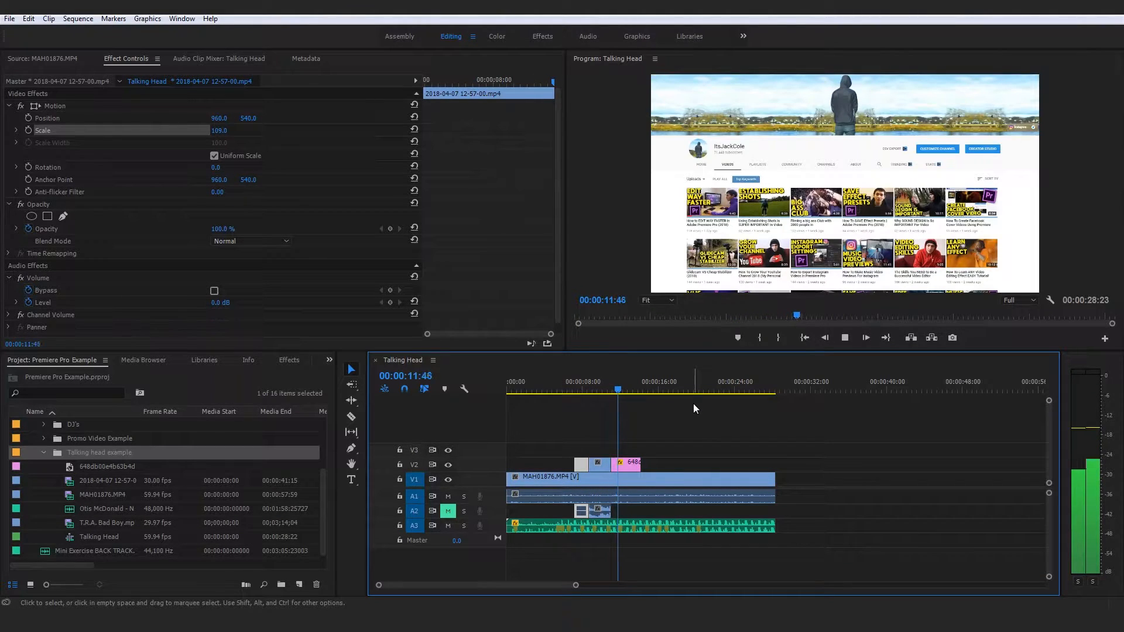
key("space")
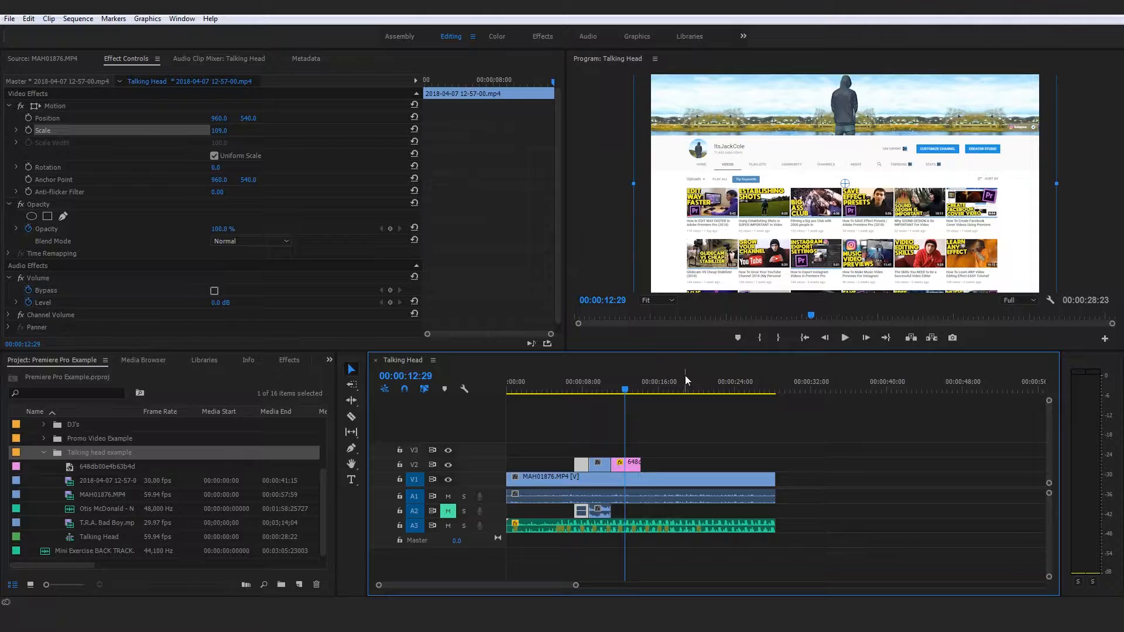
left_click_drag(619, 391, 580, 396)
key("space")
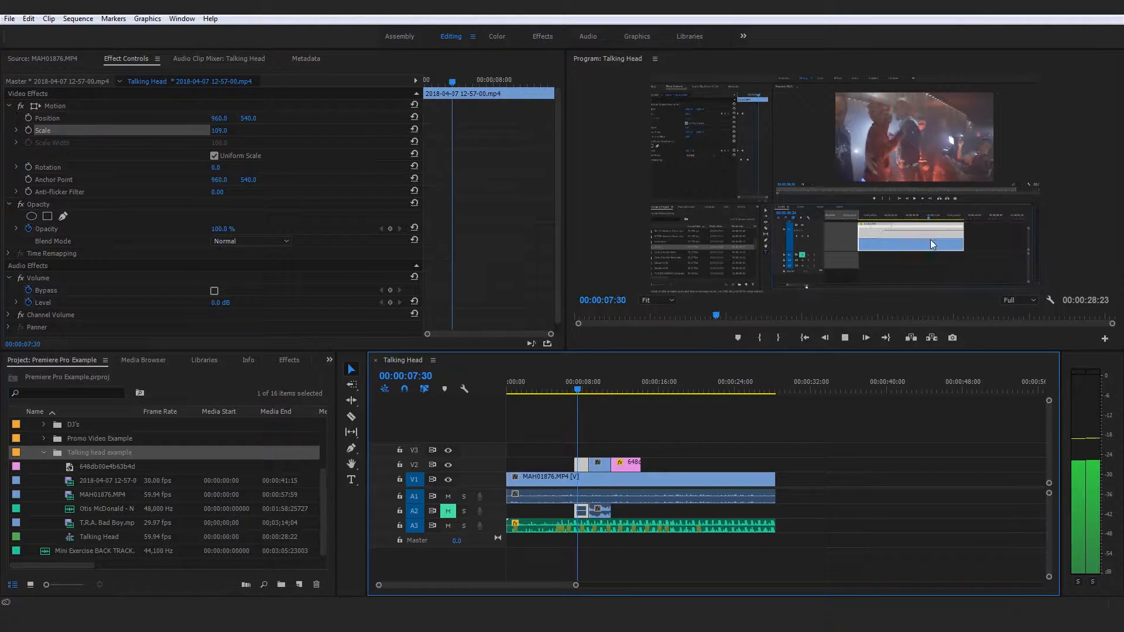
key("space")
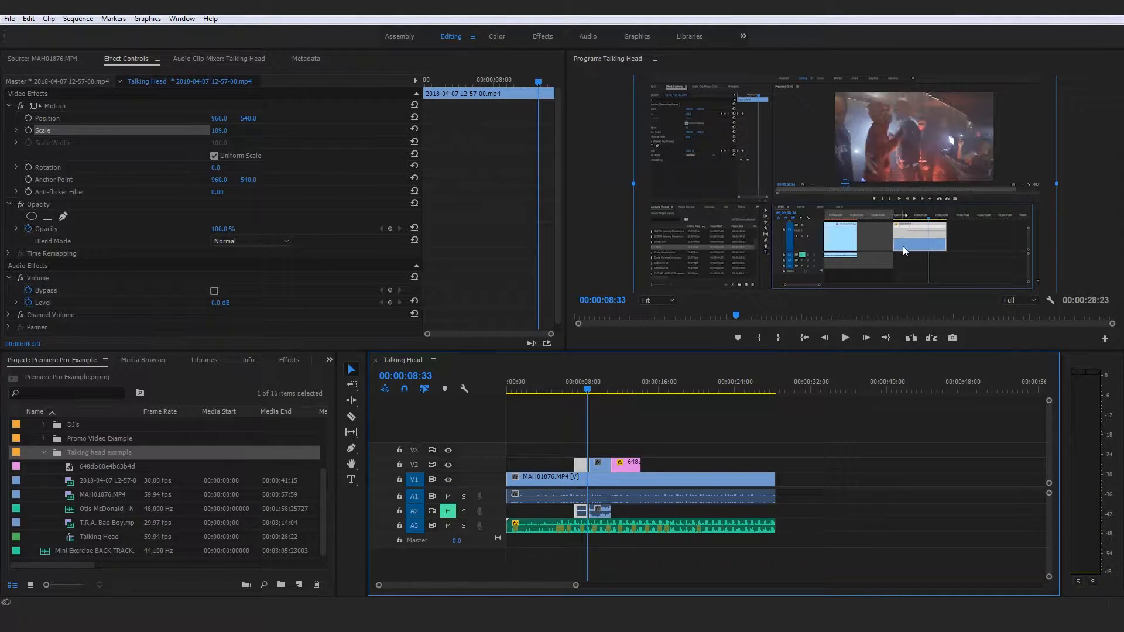
key("Down")
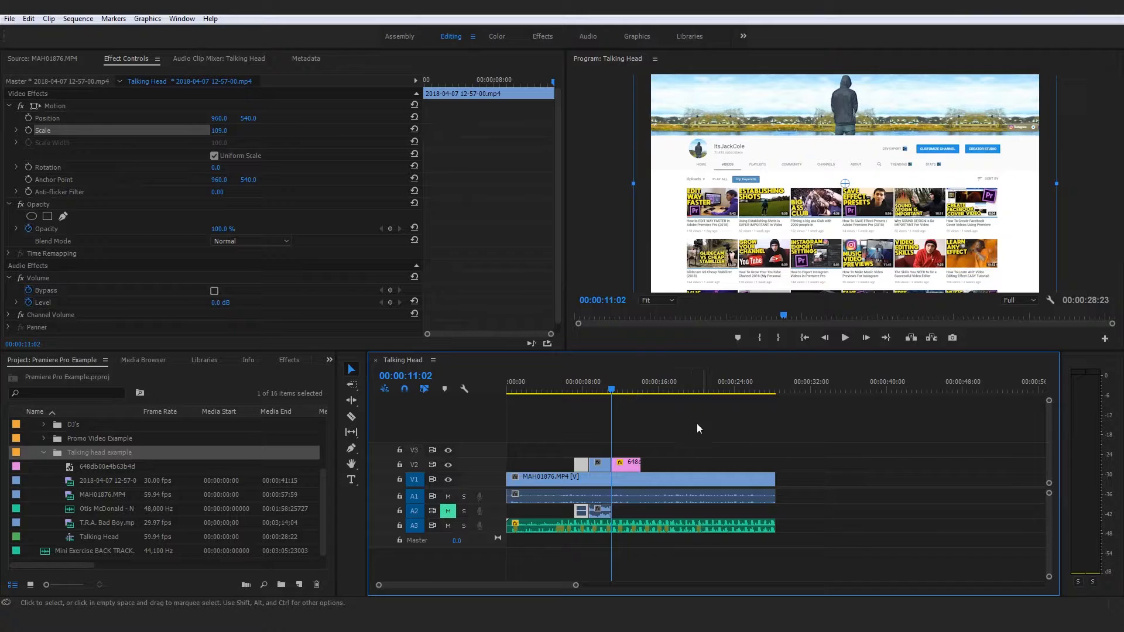
key("d")
key("space")
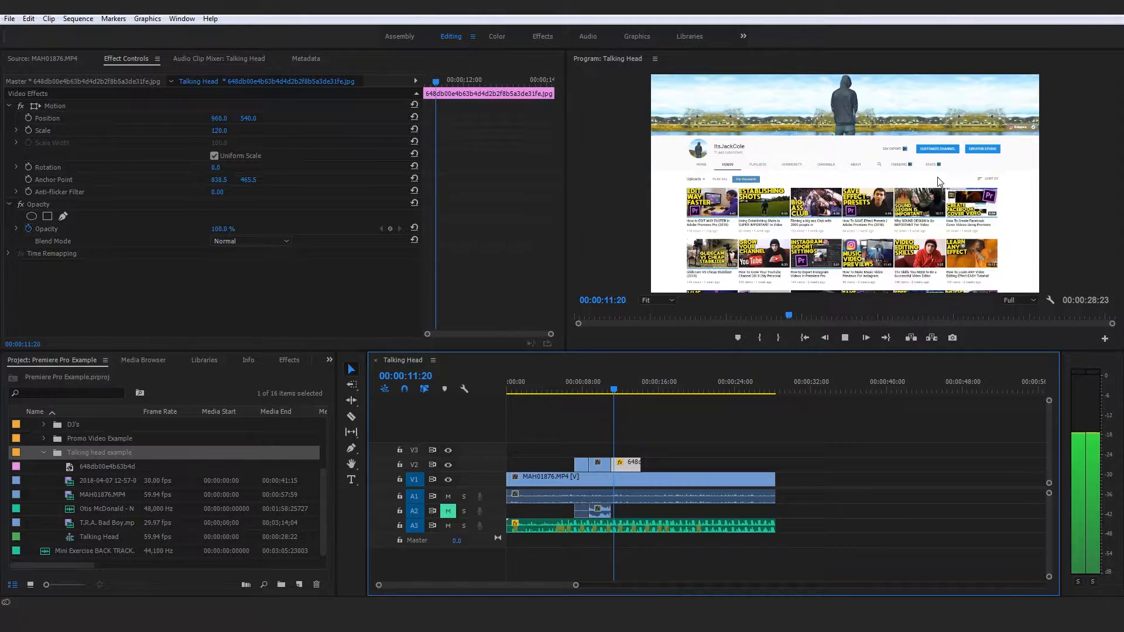
key("space")
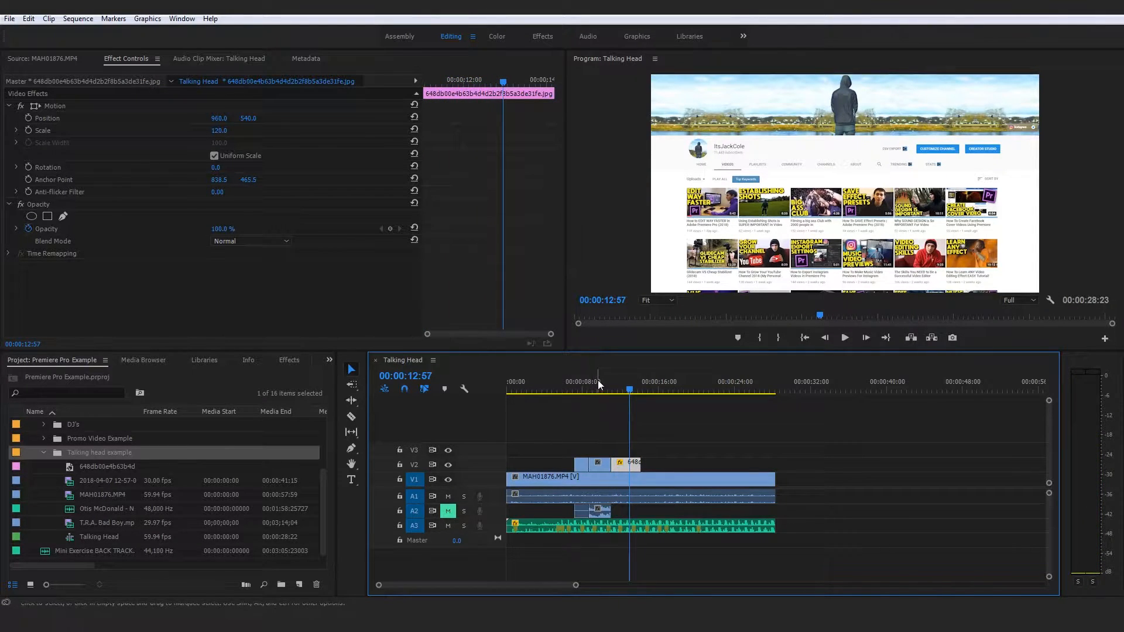
Scale the T.R.A. Bad Boy.mp4 clip on V2 up to 119 so its black bars leave the frame.
left_click(589, 388)
left_click(601, 462)
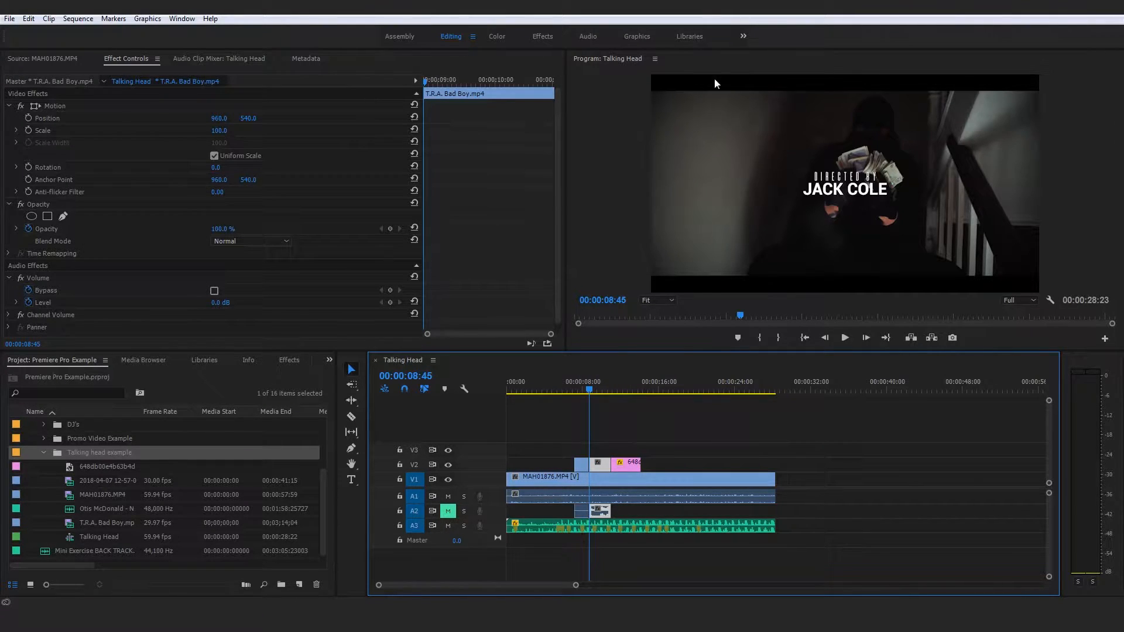
key("space")
mouse_move(608, 391)
left_mouse_down()
mouse_move(618, 391)
mouse_move(593, 394)
left_mouse_up()
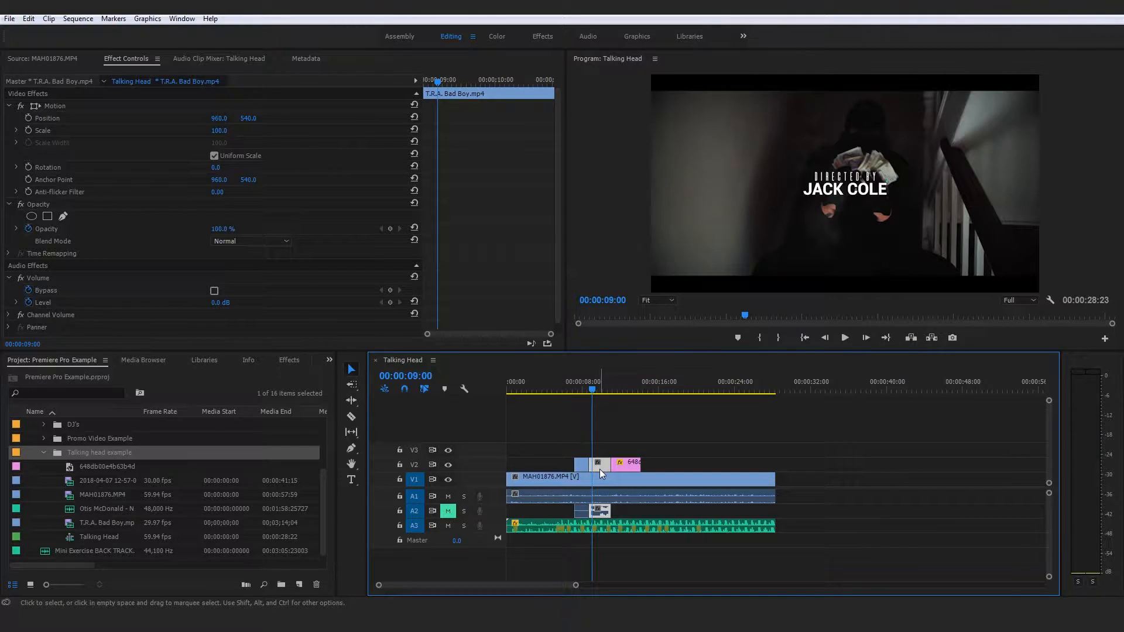
left_click(43, 130)
left_click(251, 134)
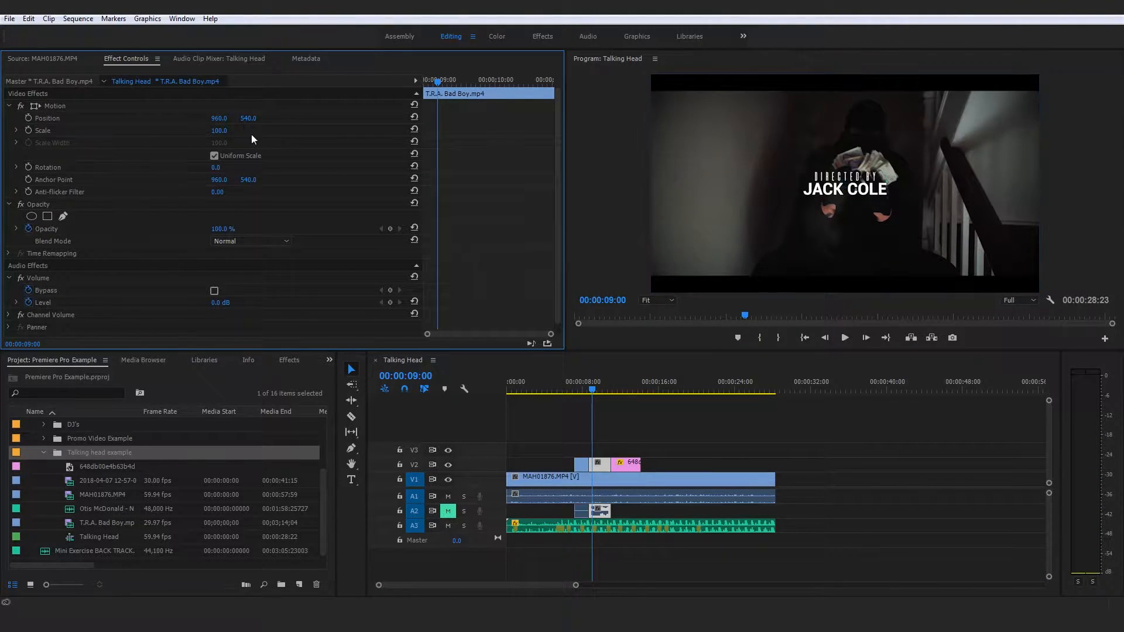
left_click_drag(219, 130, 229, 130)
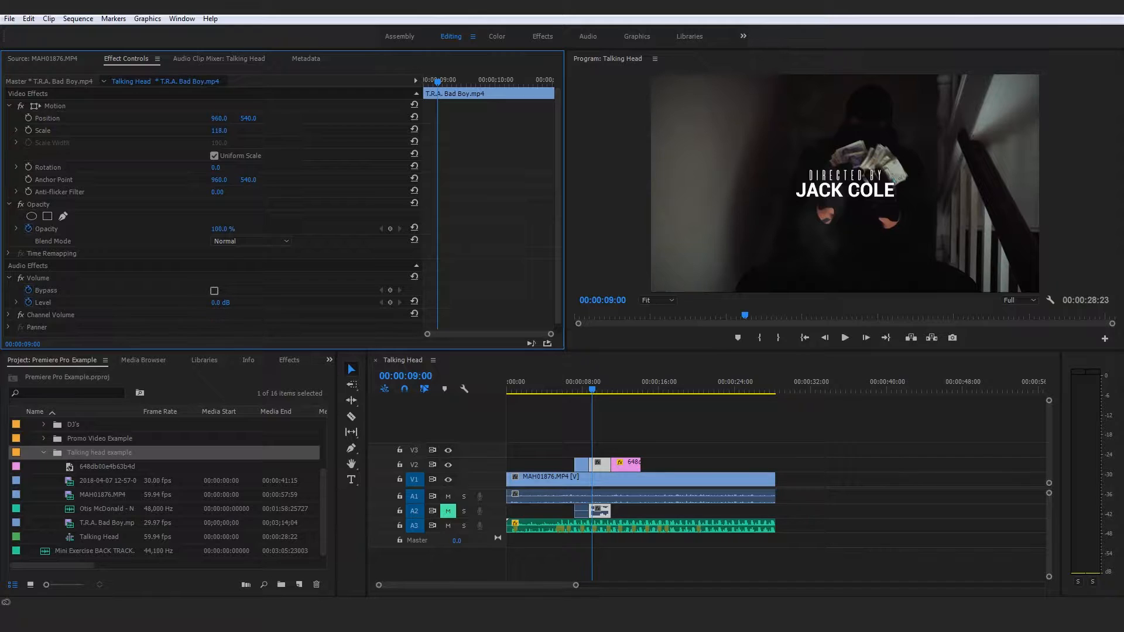
left_click_drag(229, 130, 231, 131)
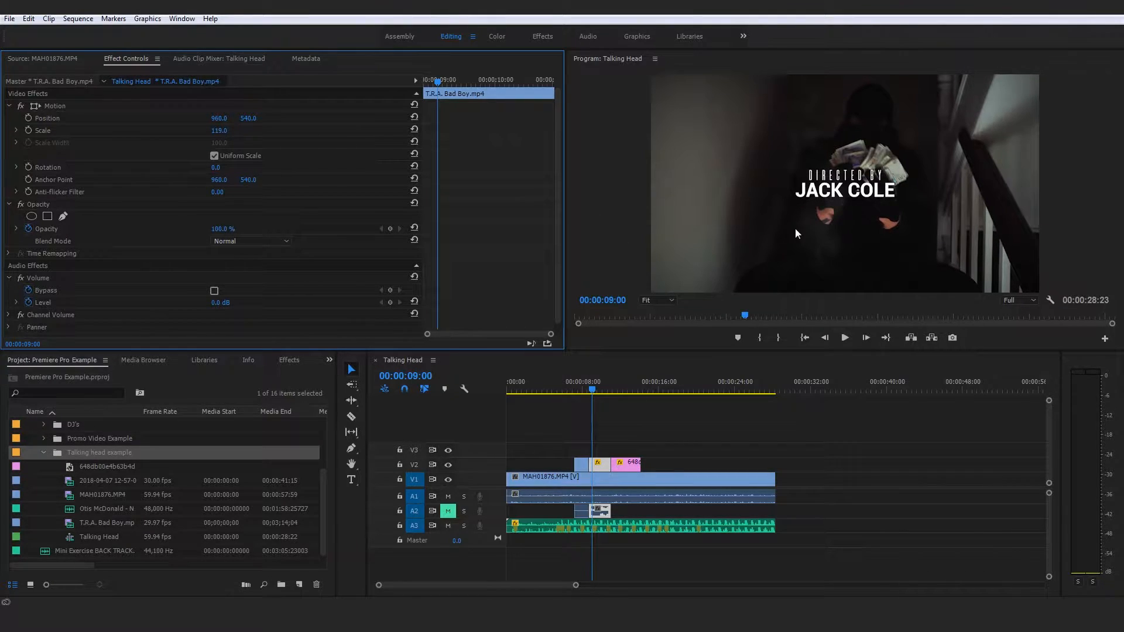
Deselect all clips, play from just before the V2 clips, and check a frame in each rescaled clip.
left_click(564, 390)
left_click(772, 439)
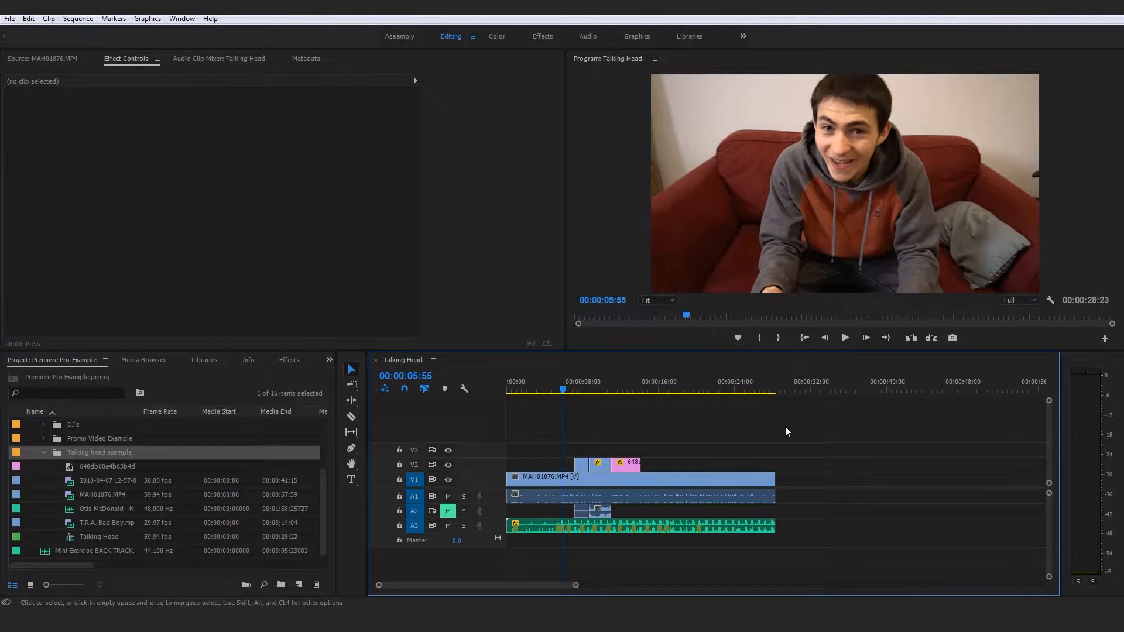
key("space")
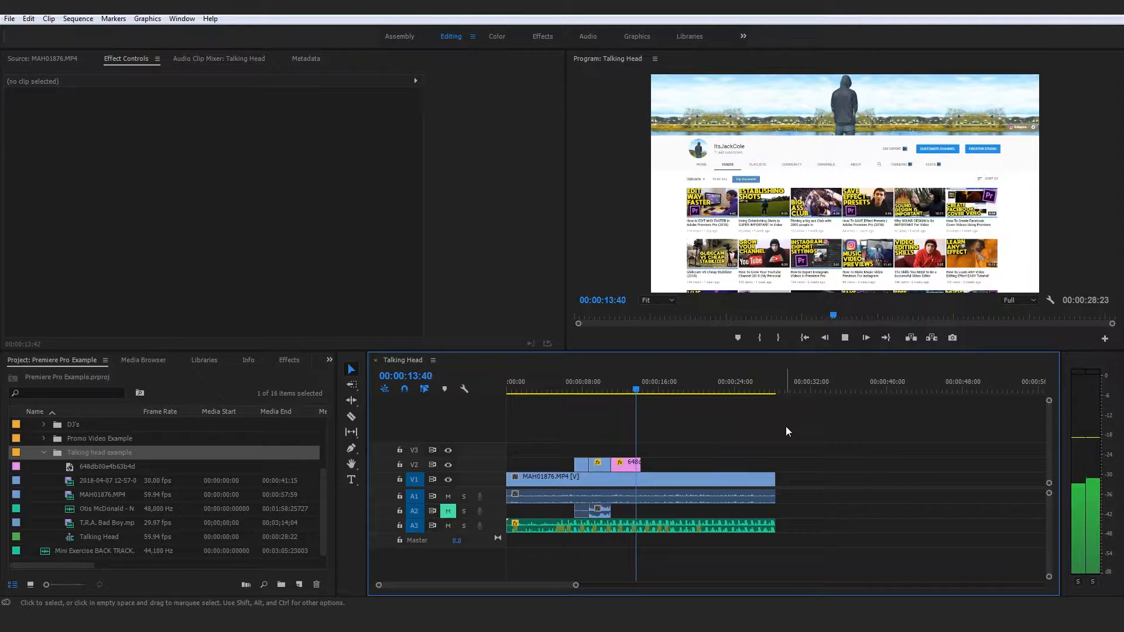
left_click_drag(589, 388, 583, 391)
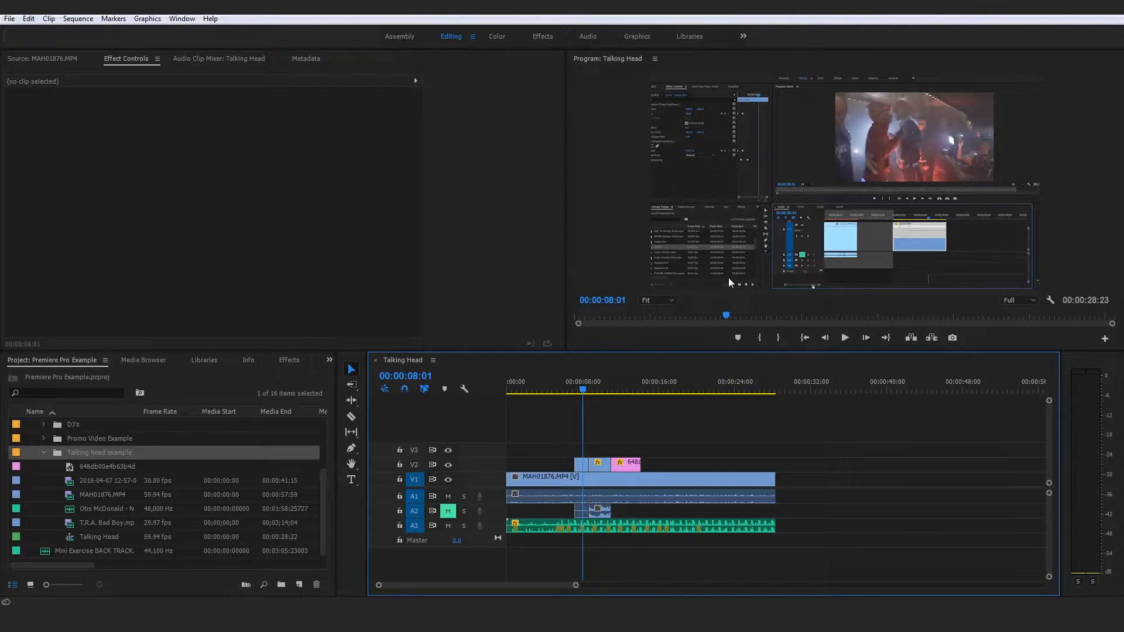
left_click(594, 388)
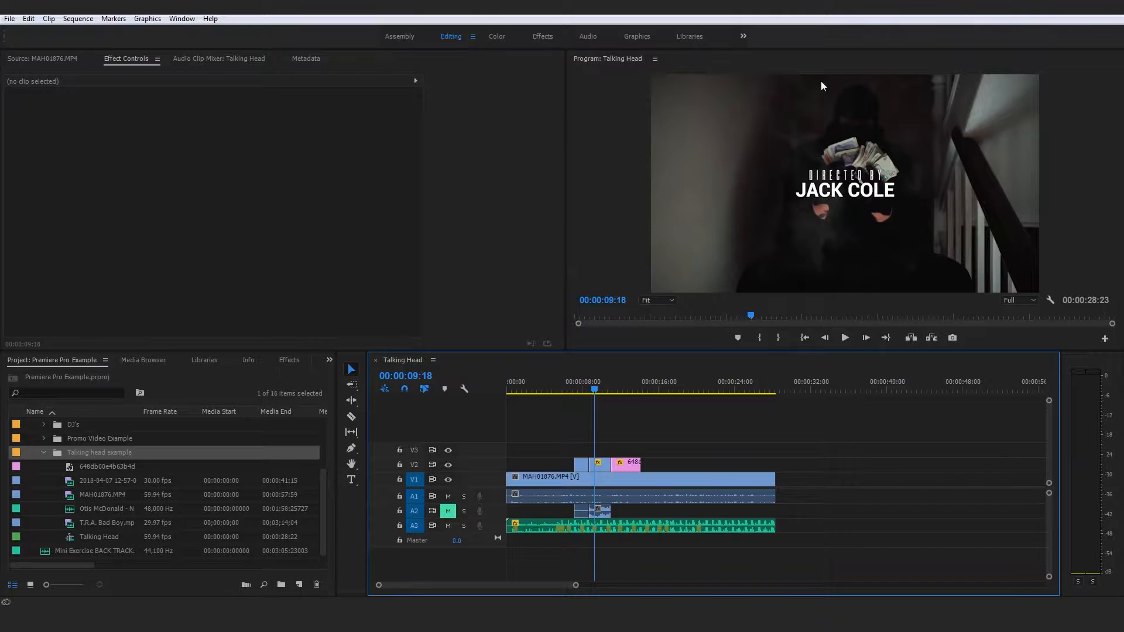
Reset the scale of the still image clip on V2 to its default.
left_click(618, 387)
left_click(630, 466)
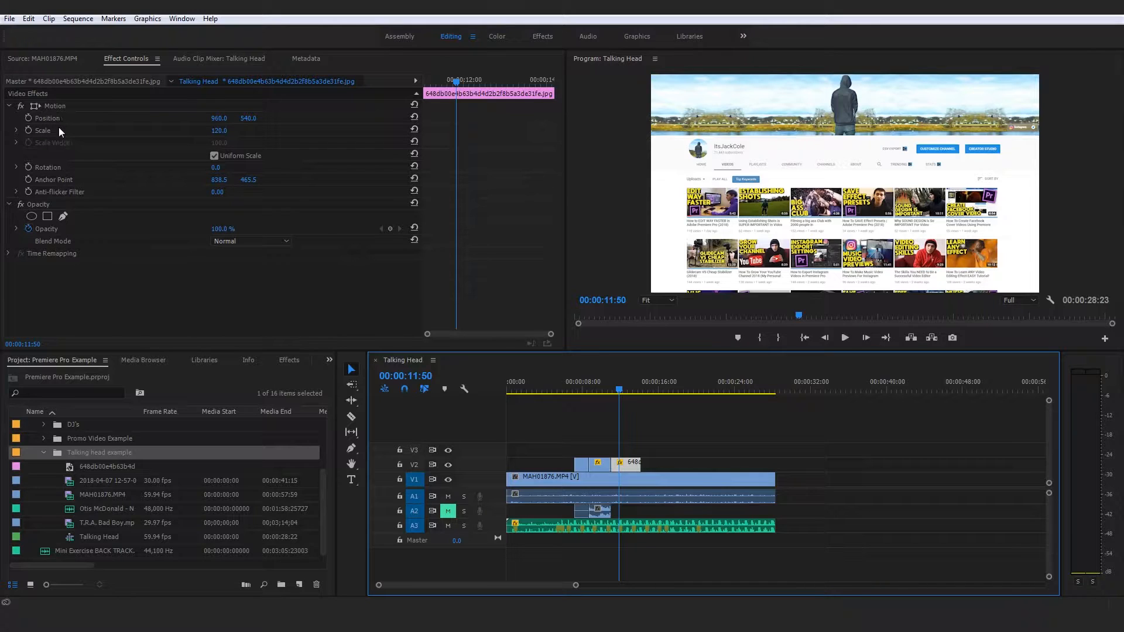
left_click(414, 129)
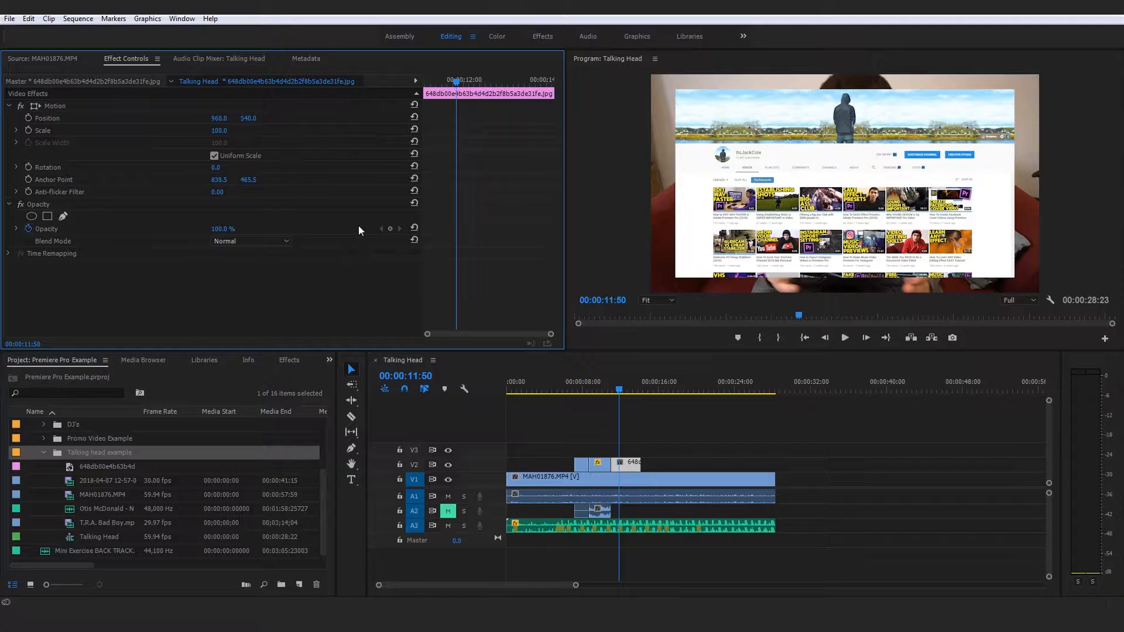
left_click(656, 435)
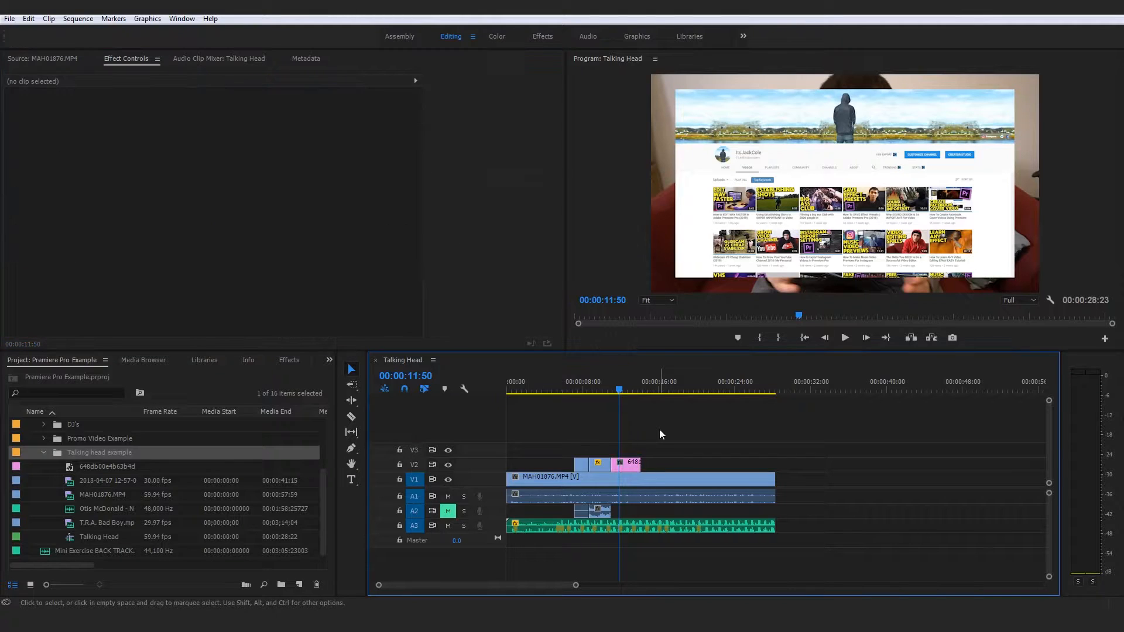
Set the scale of the still image clip on V2 to 120 so it fills the frame, then deselect it.
left_click(624, 467)
left_click_drag(226, 134, 237, 134)
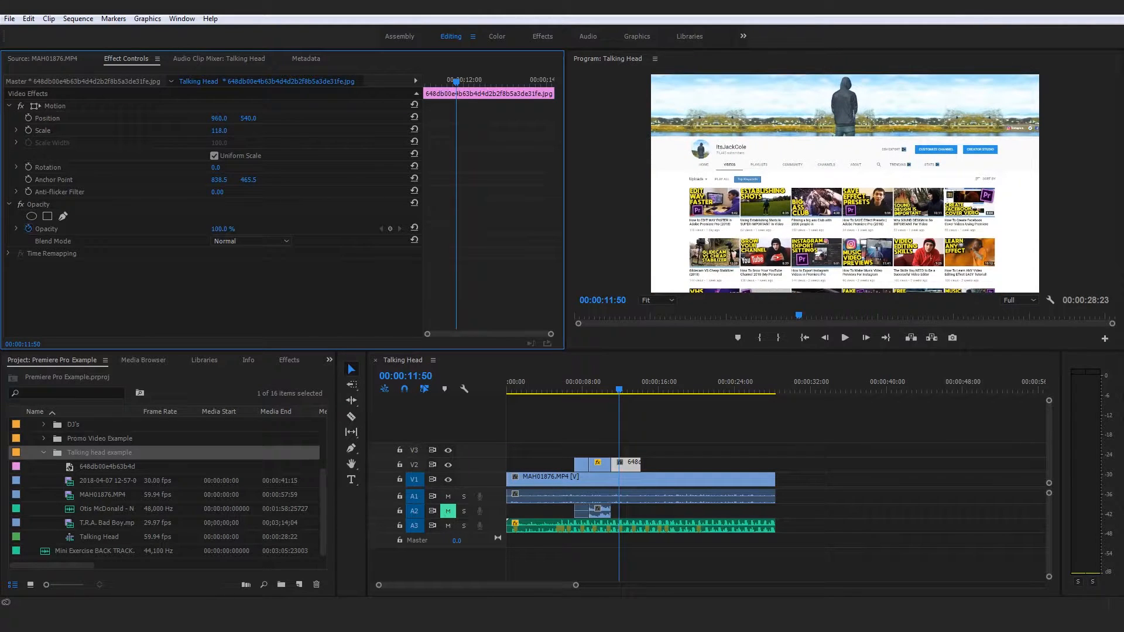
left_click(221, 131)
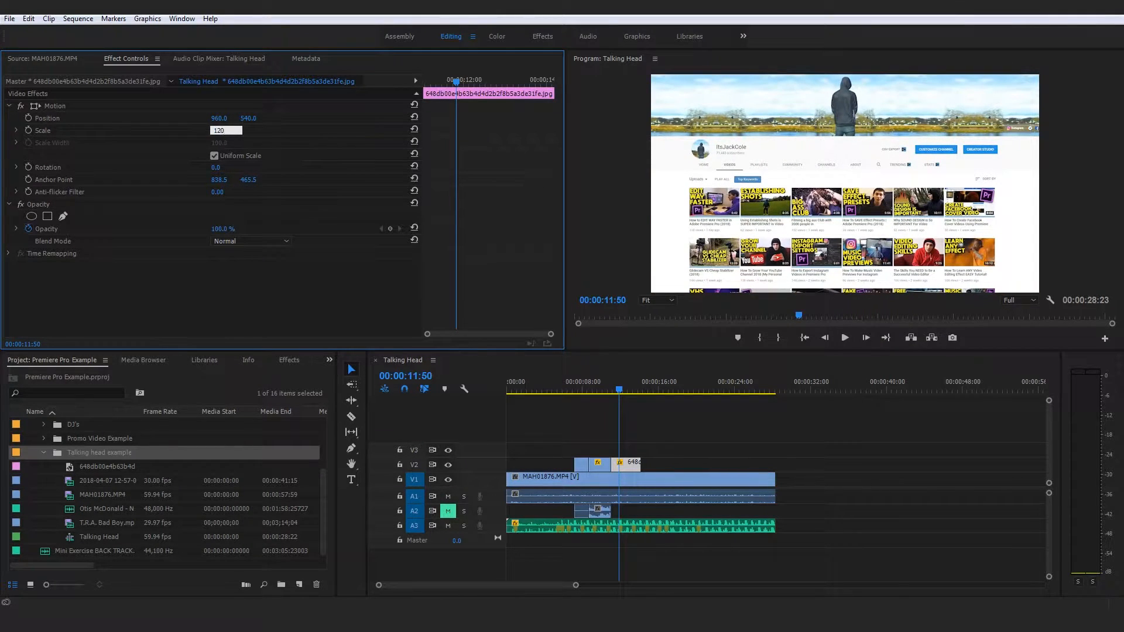
key("Return")
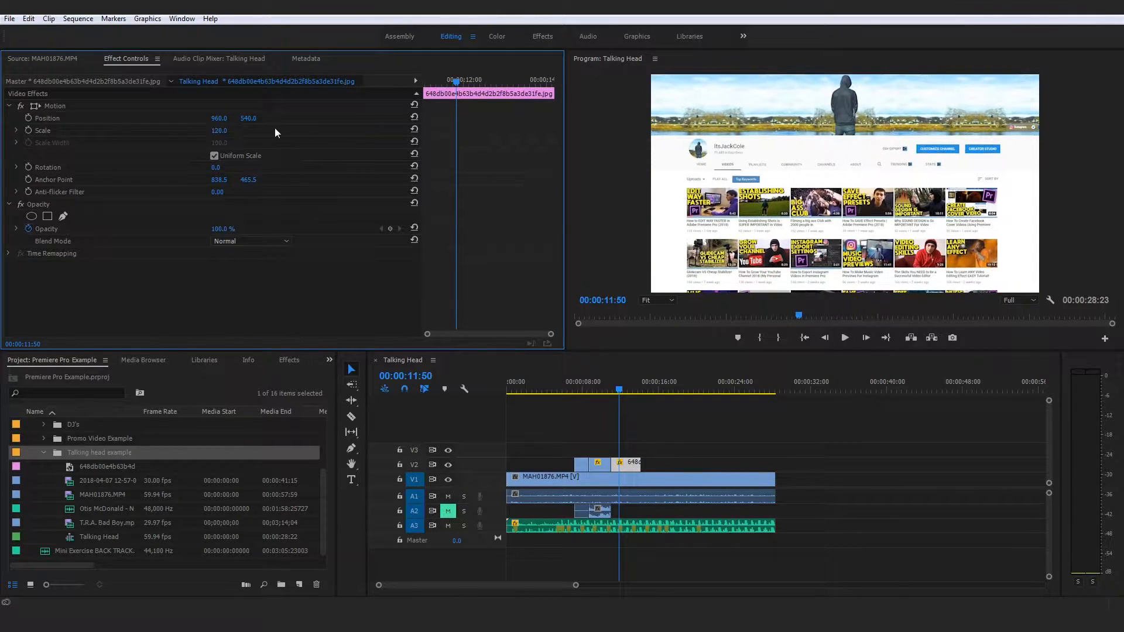
left_click(44, 130)
left_click(718, 447)
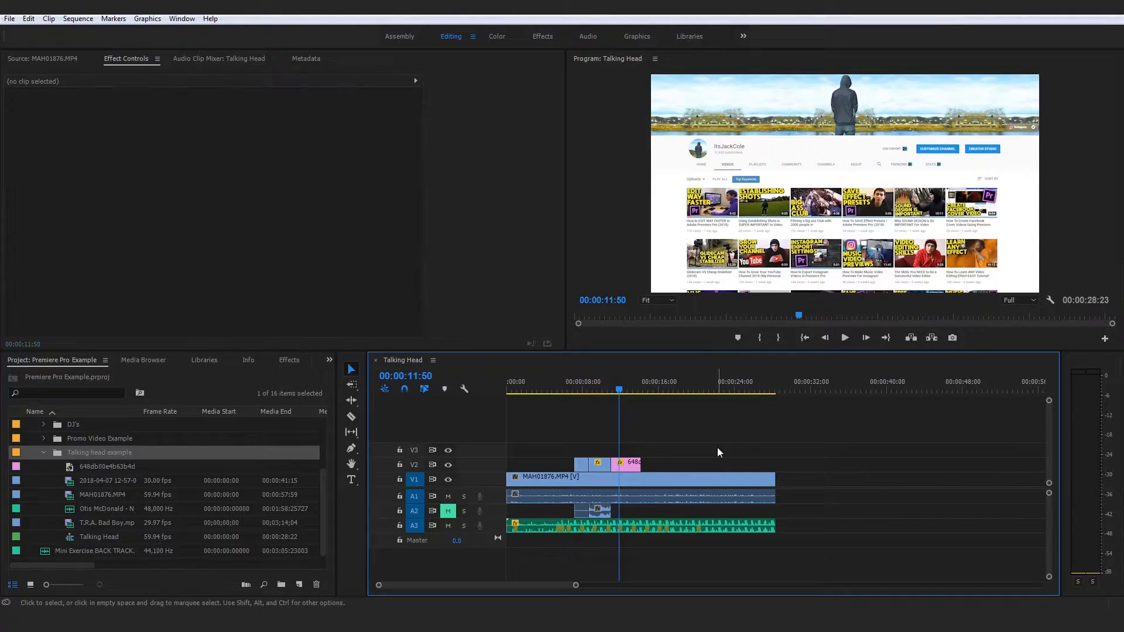
left_click(575, 382)
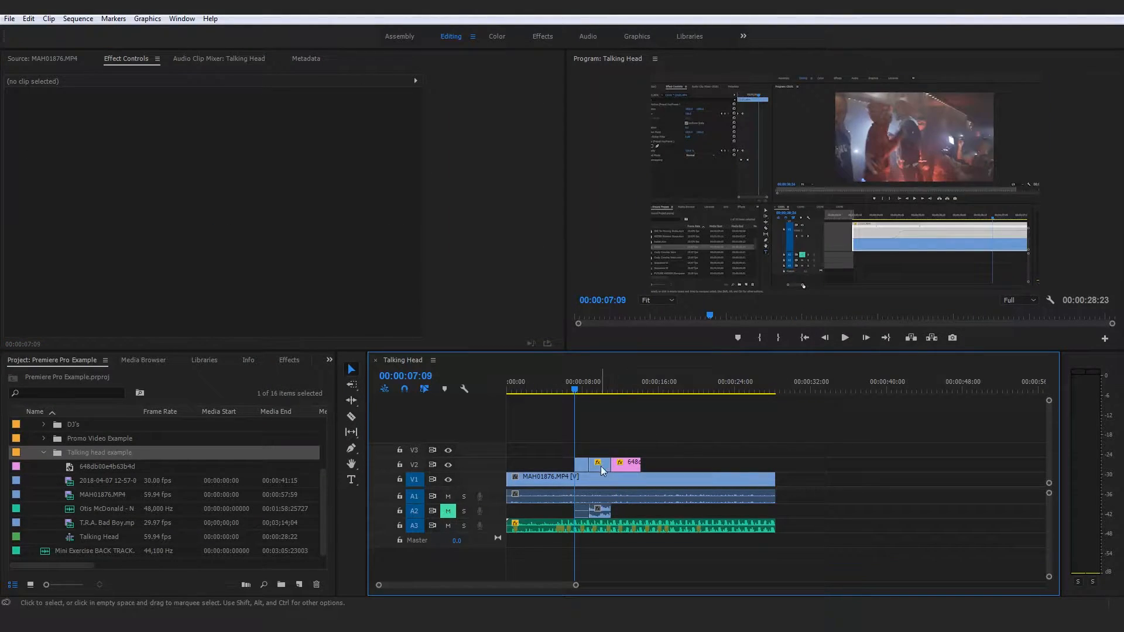
left_click(585, 464)
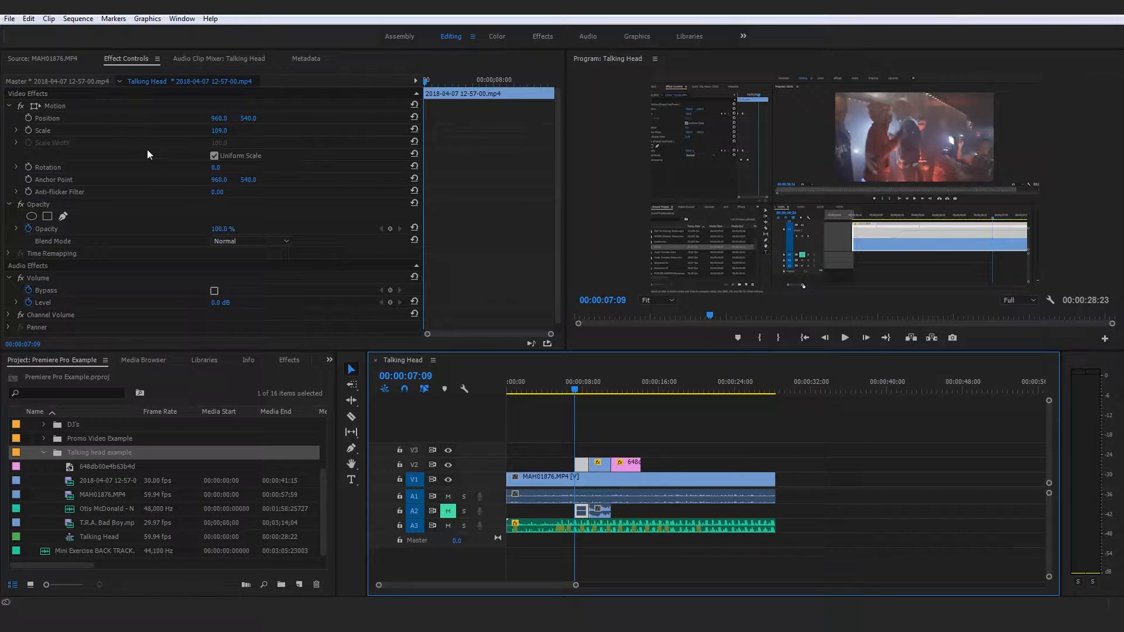
left_click(41, 117)
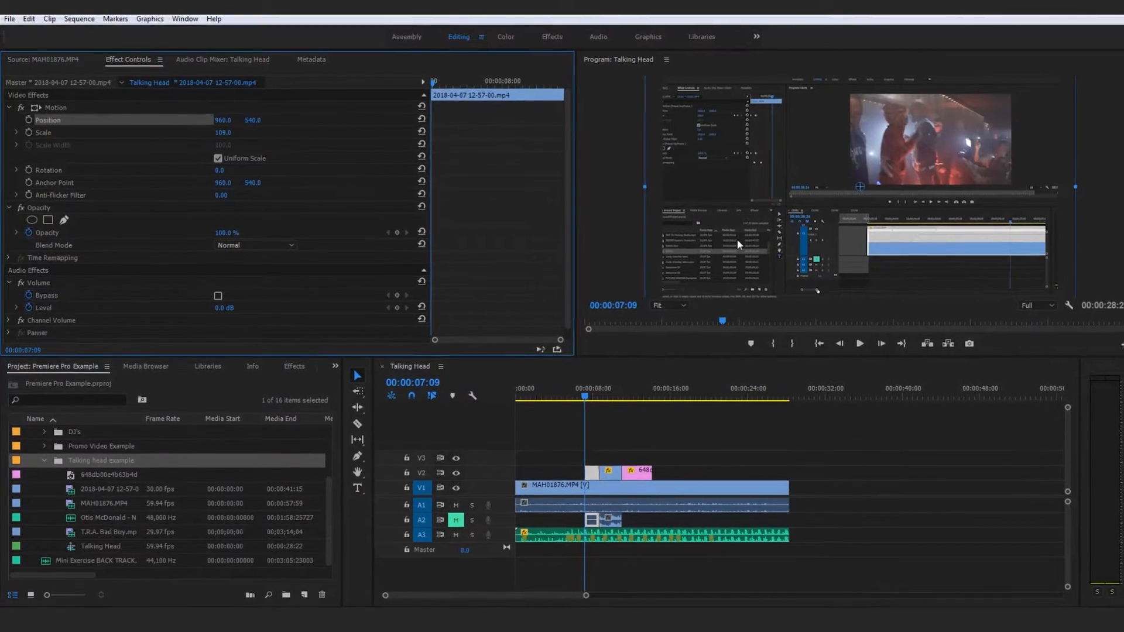
left_click(690, 441)
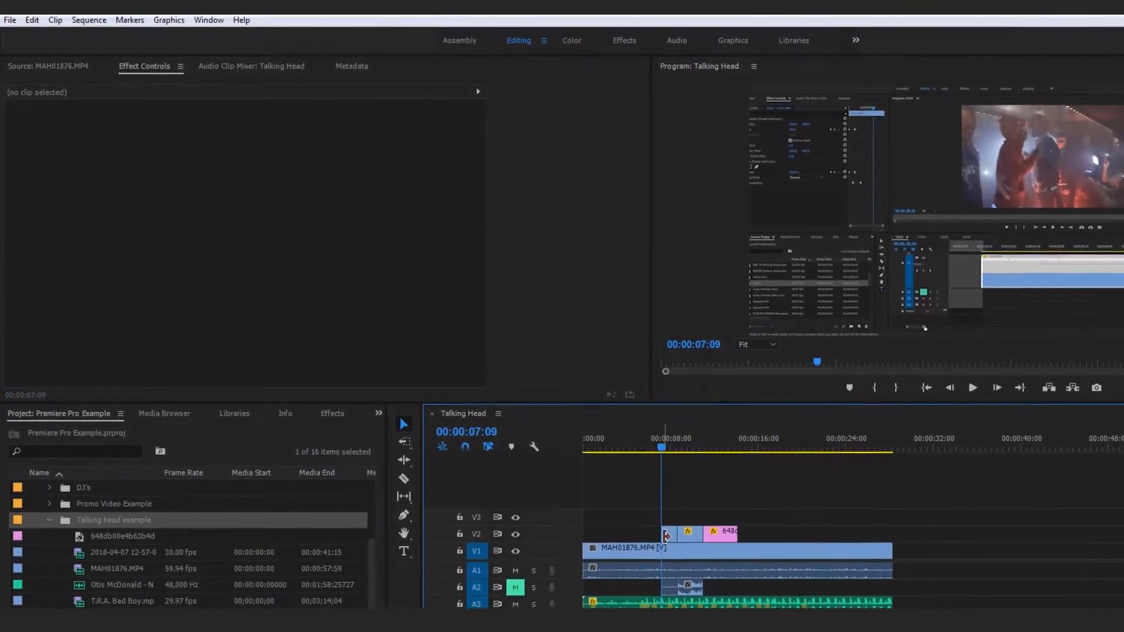
left_click(688, 548)
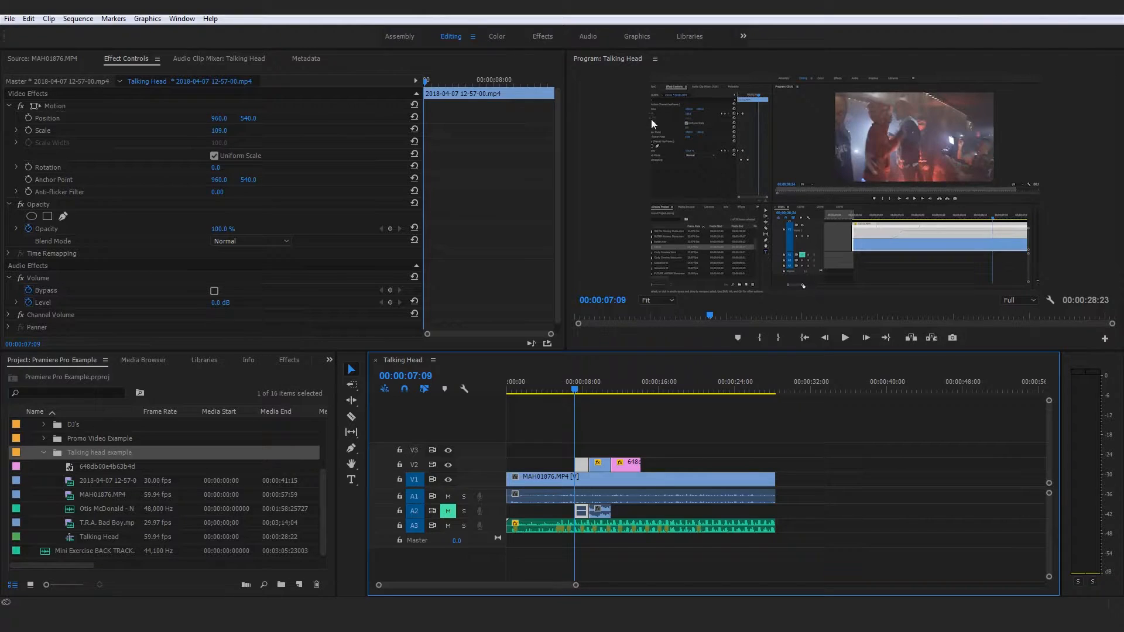
Magnify the program preview to 100%, then reduce the magnification to 75%.
left_click(656, 301)
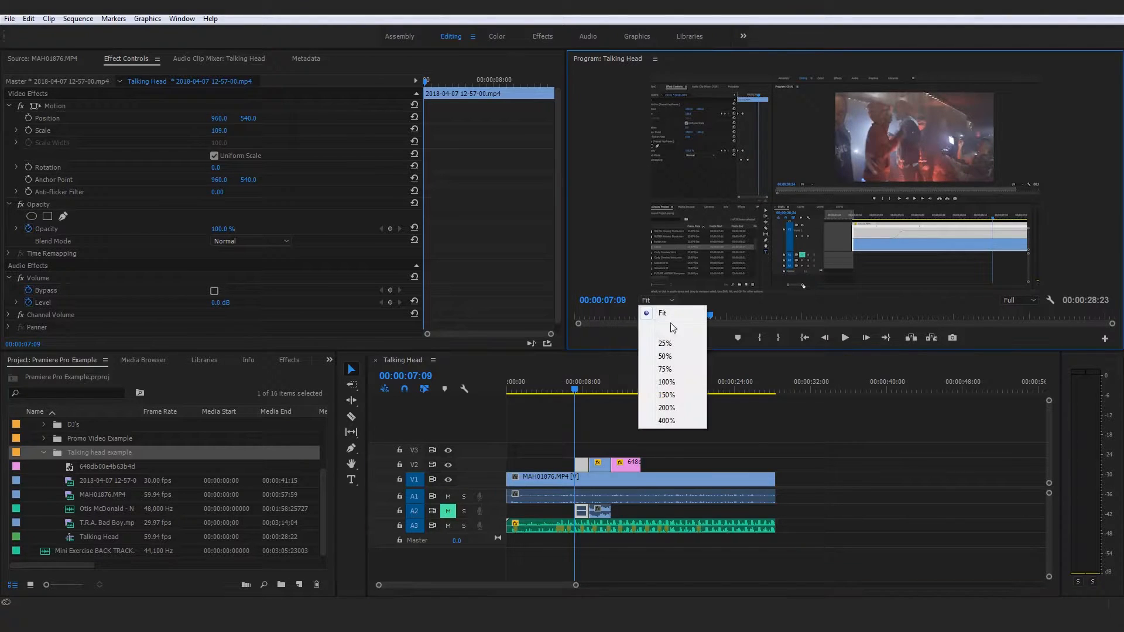
left_click(666, 382)
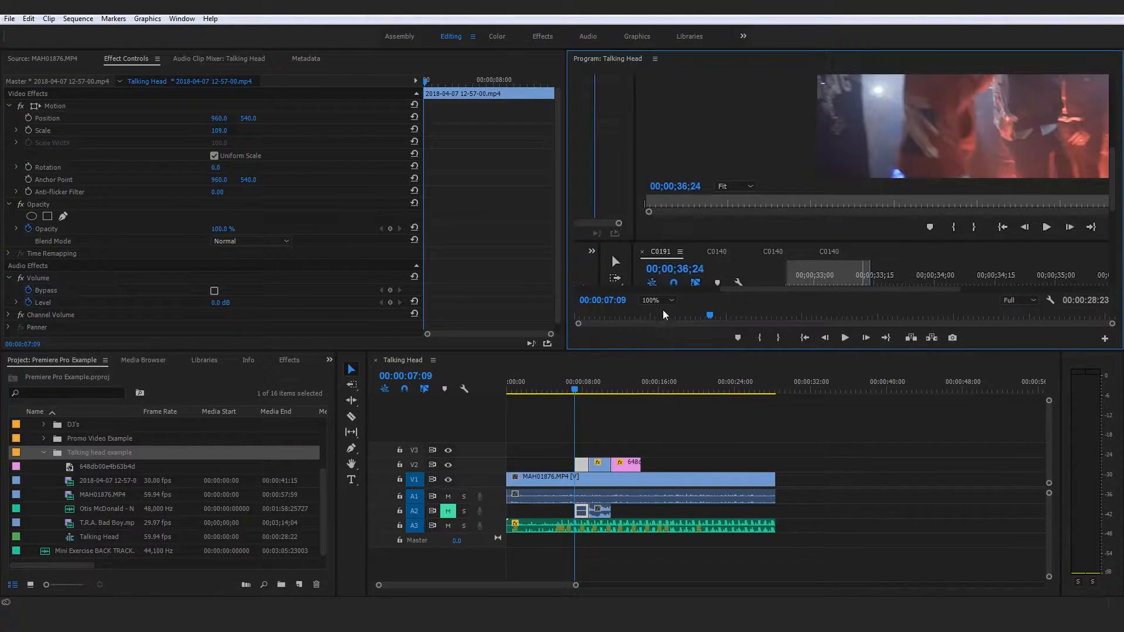
left_click(659, 301)
left_click(673, 371)
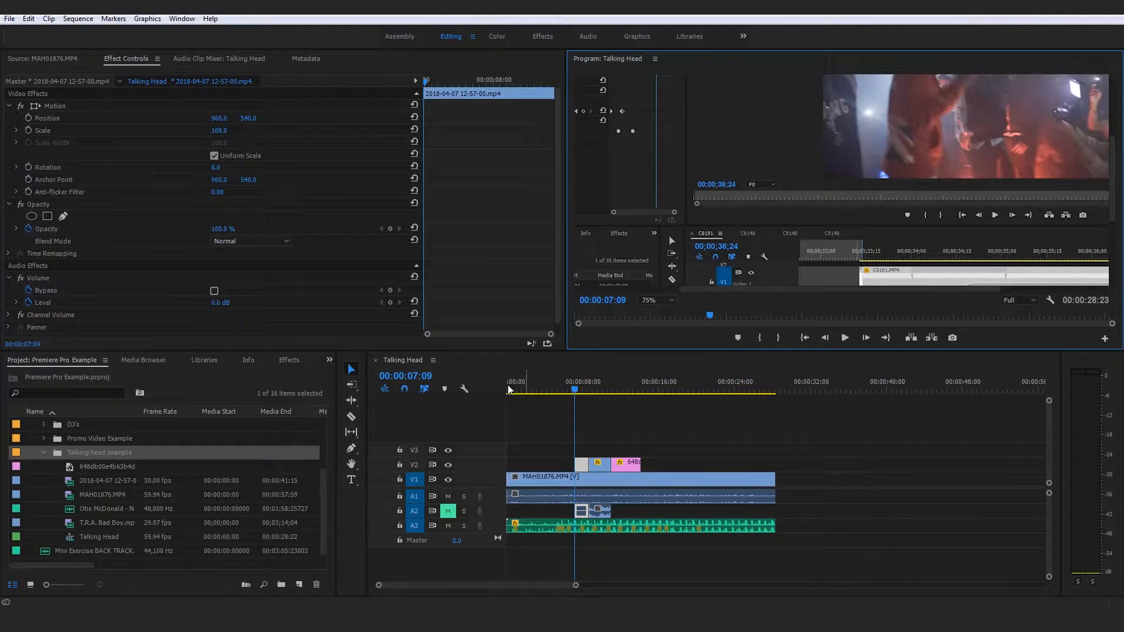
Pan around the magnified program preview with the Hand tool and briefly play the sequence before the first V2 clip.
key("h")
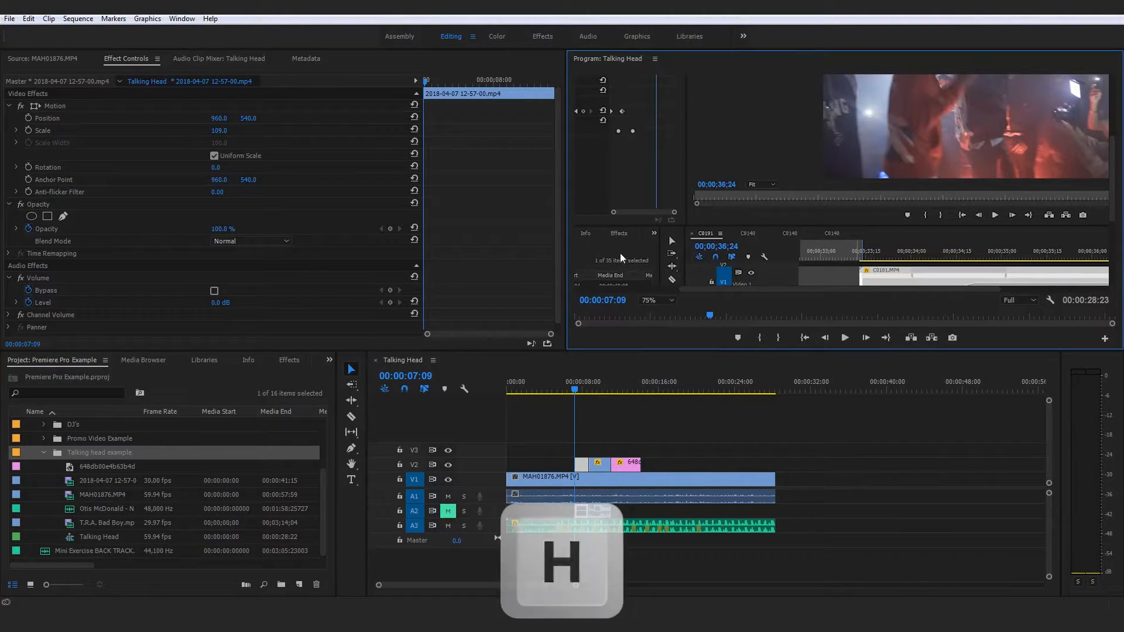
left_click_drag(727, 169, 760, 208)
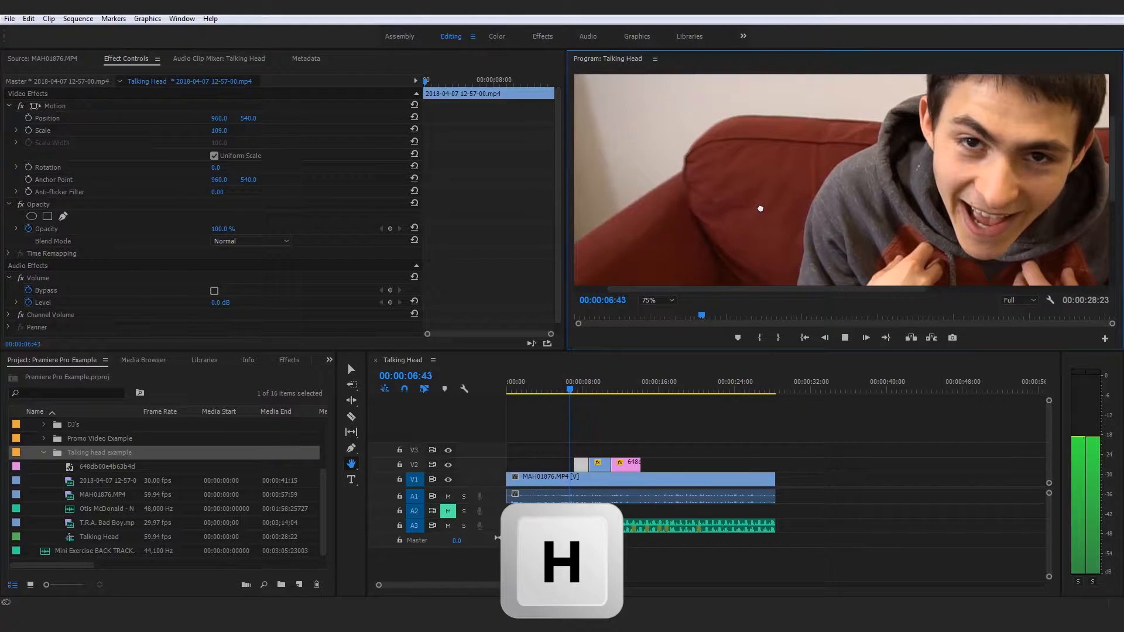
key("space")
key("space")
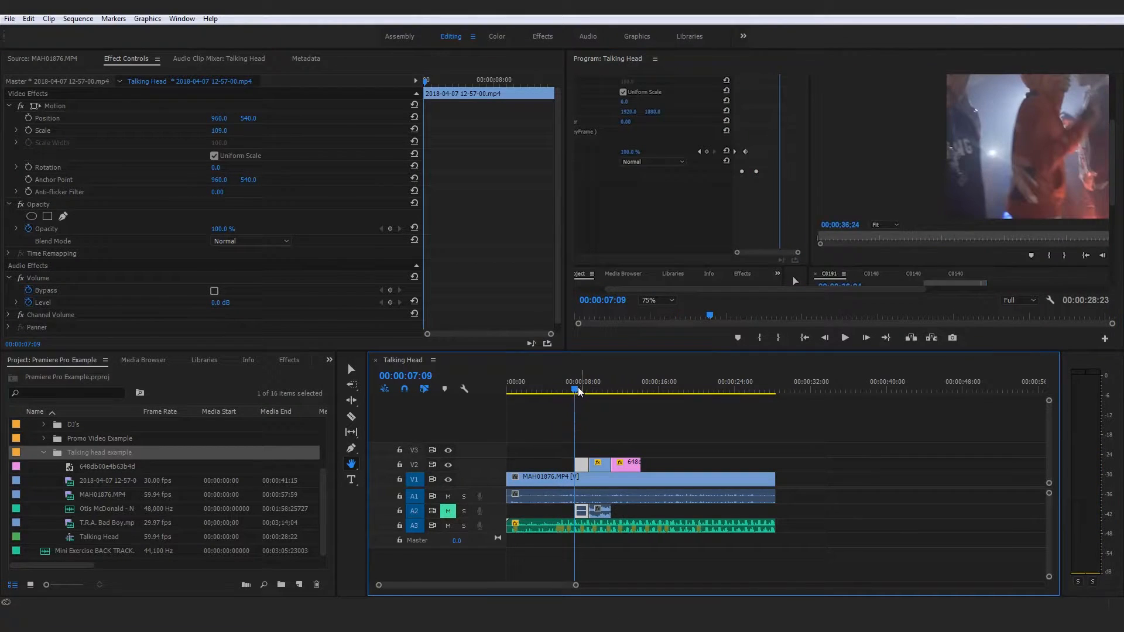
left_click_drag(681, 151, 682, 158)
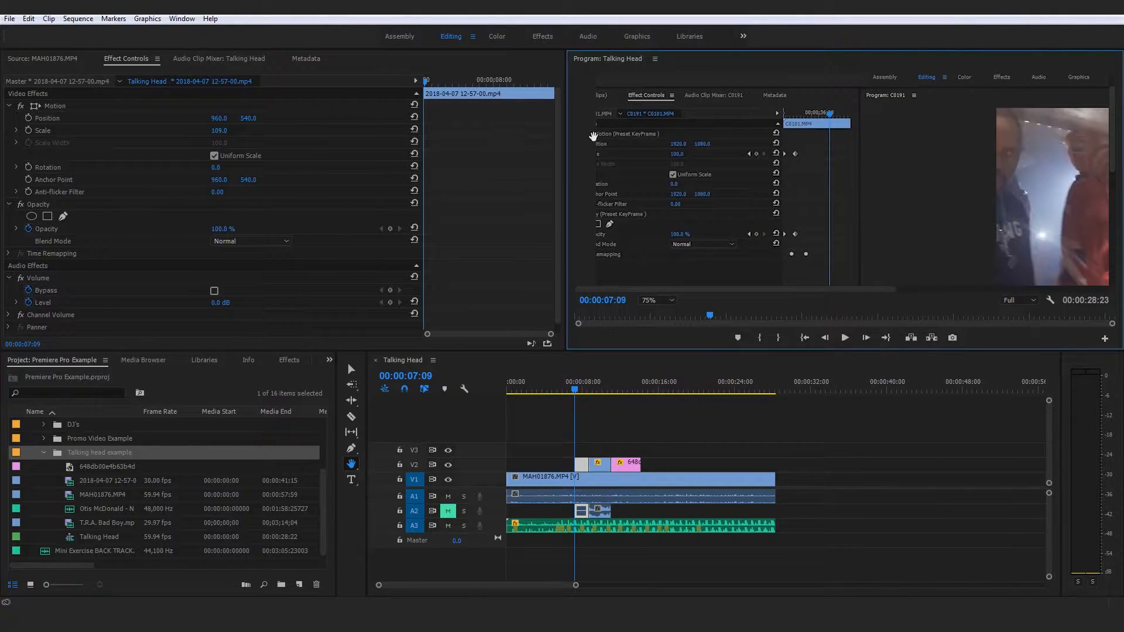
Return the program preview magnification to Fit and activate the Type tool.
left_click(656, 299)
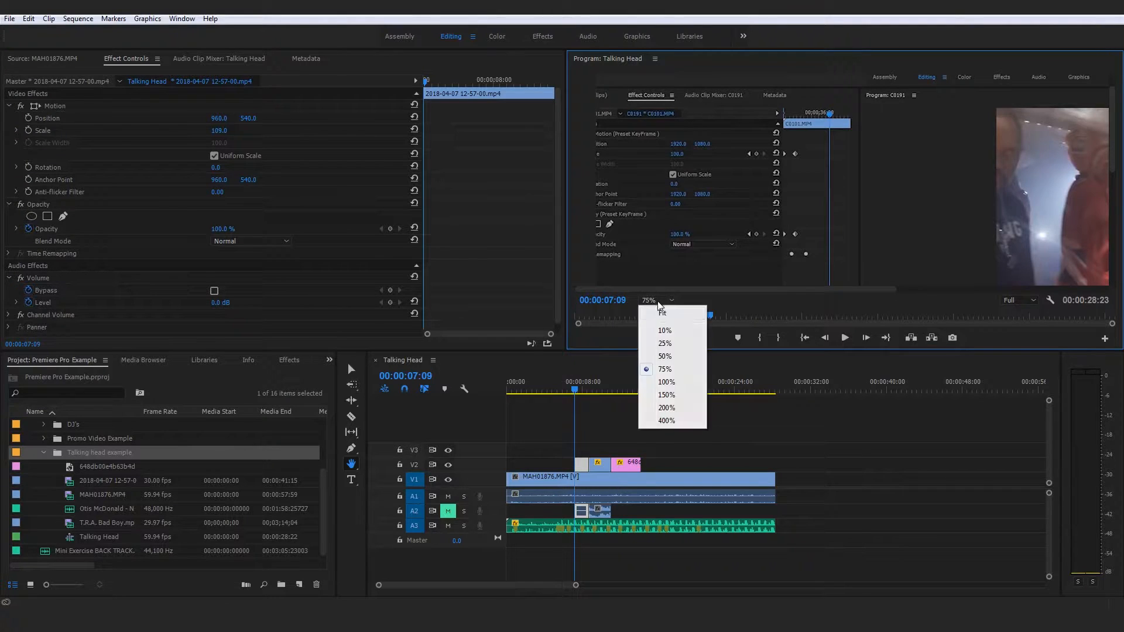
left_click(651, 309)
key("t")
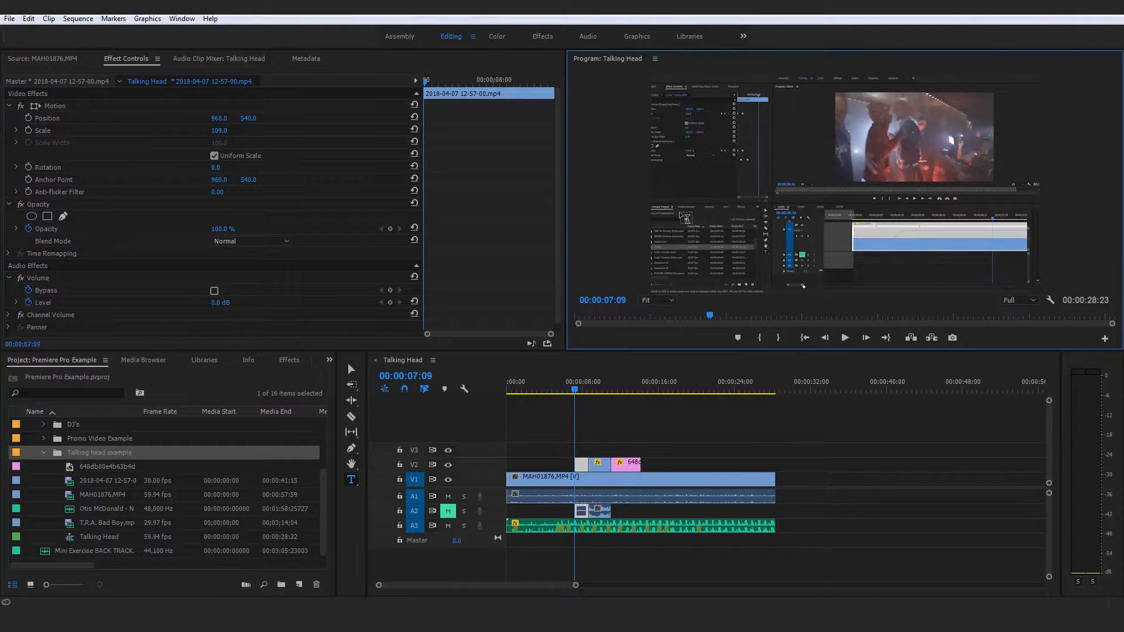
left_click(49, 118)
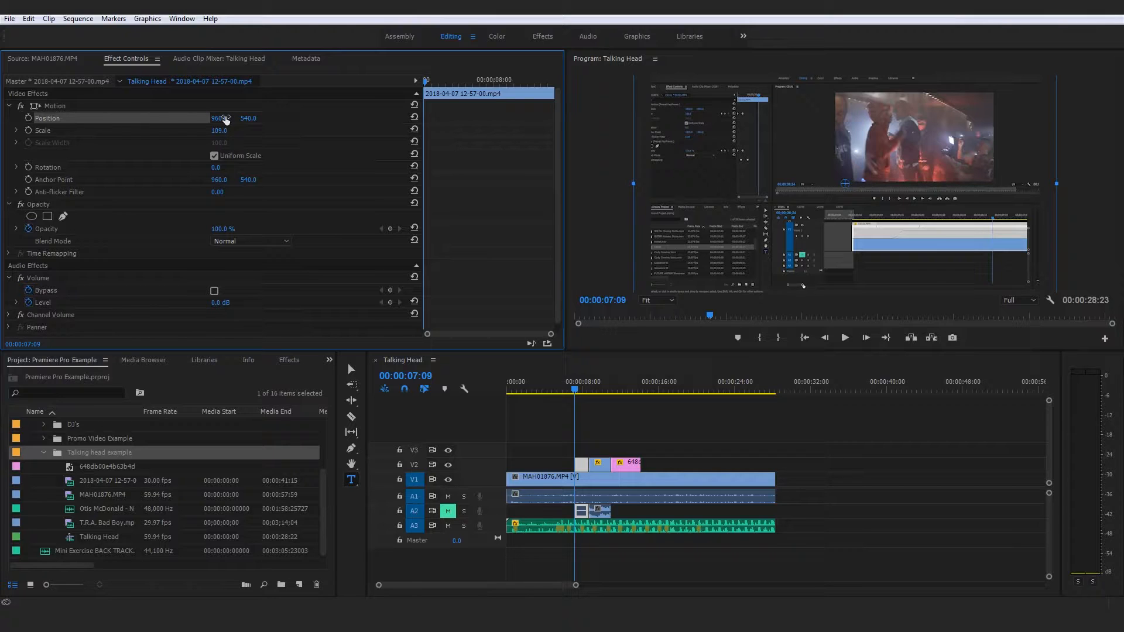
left_click_drag(219, 118, 242, 120)
left_click_drag(243, 119, 210, 119)
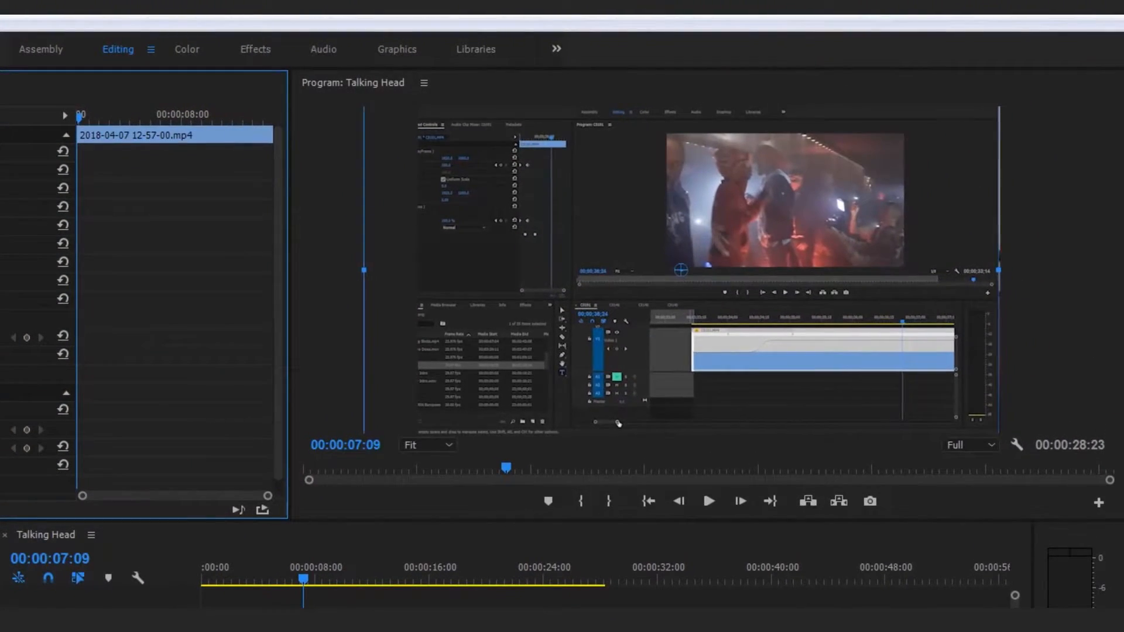
left_click_drag(0, 170, 23, 170)
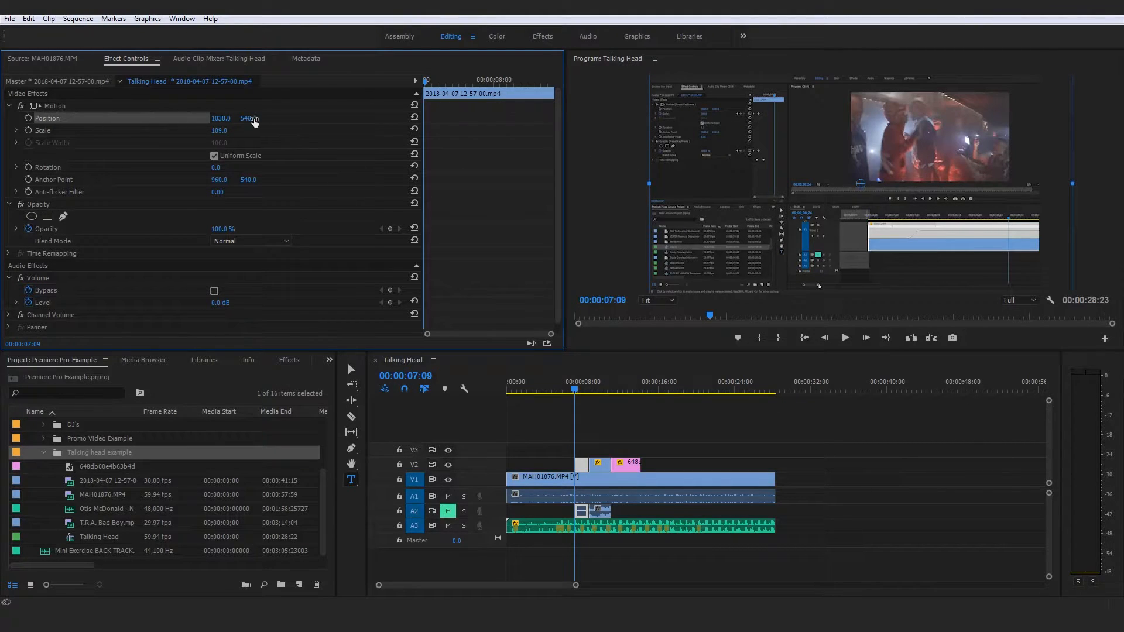
mouse_move(256, 121)
left_mouse_down()
mouse_move(273, 121)
mouse_move(257, 121)
left_mouse_up()
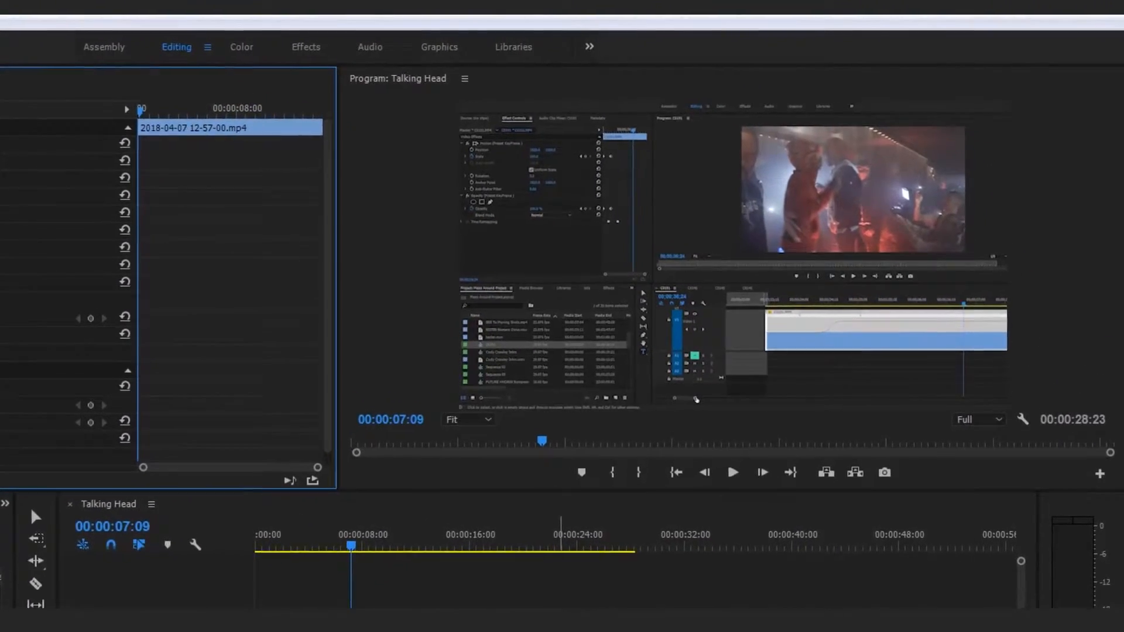
Play through the V2 clips repeatedly, ending in the still image, to review the repositioned and rescaled overlays.
key("space")
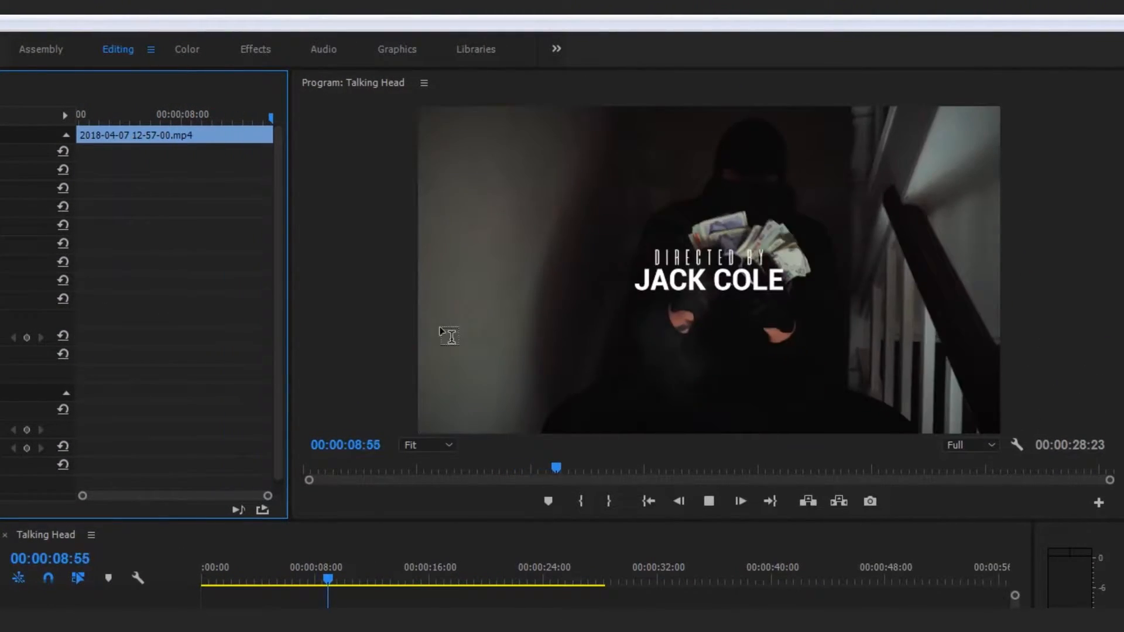
left_click(291, 579)
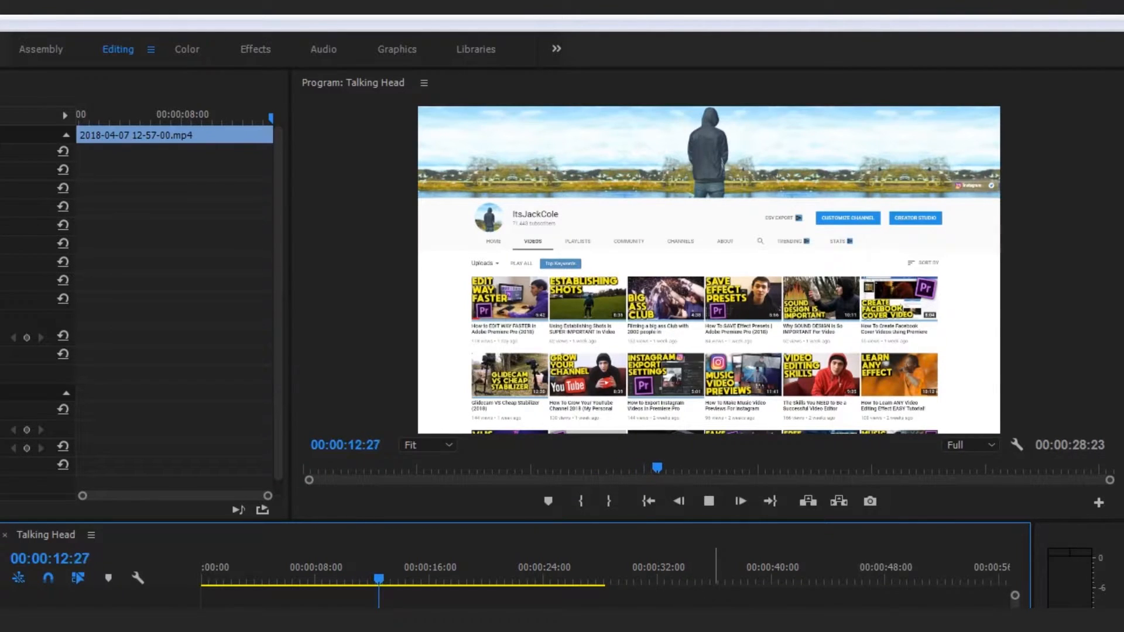
key("space")
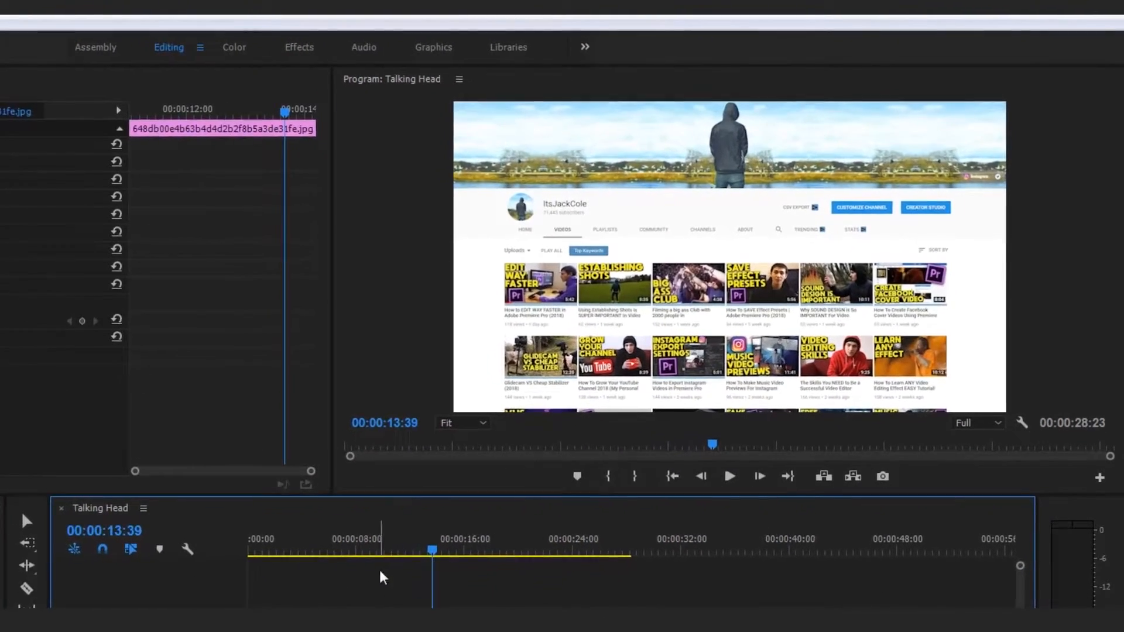
left_click(392, 548)
key("space")
left_click(596, 564)
key("space")
left_click(486, 587)
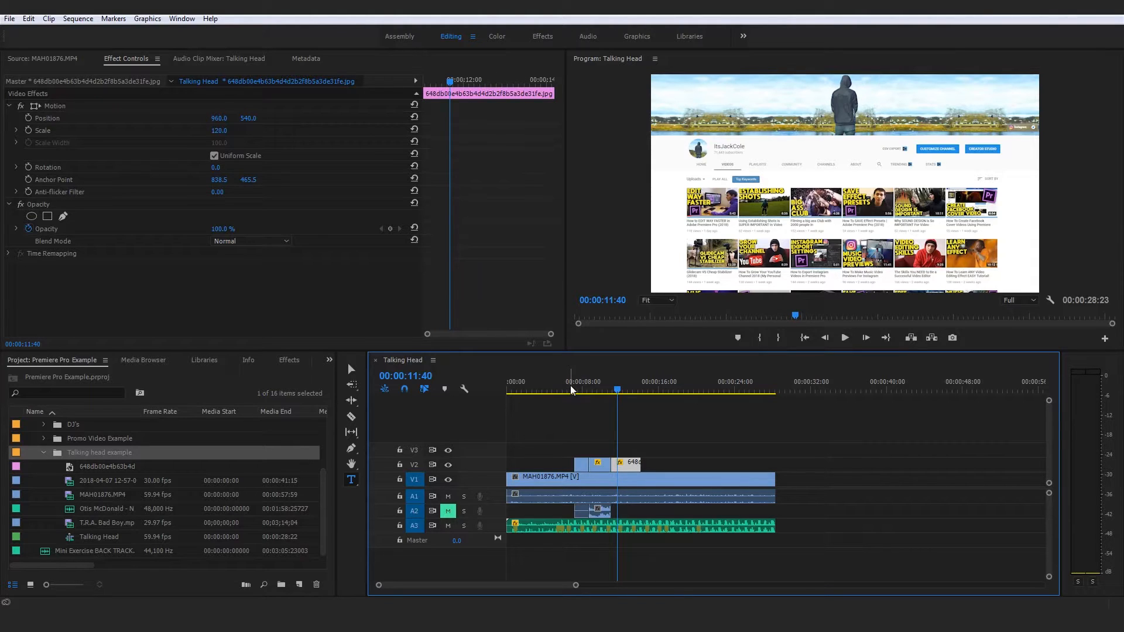
Play the sequence from 00:00:04:08 until the still image is on screen.
left_click_drag(568, 390, 546, 389)
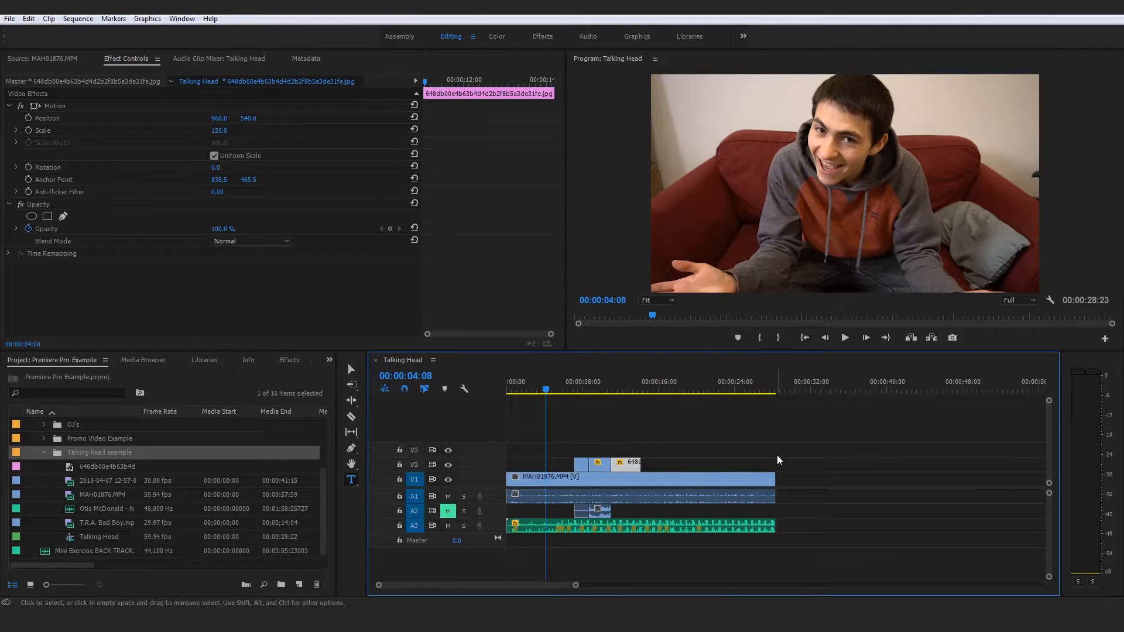
key("space")
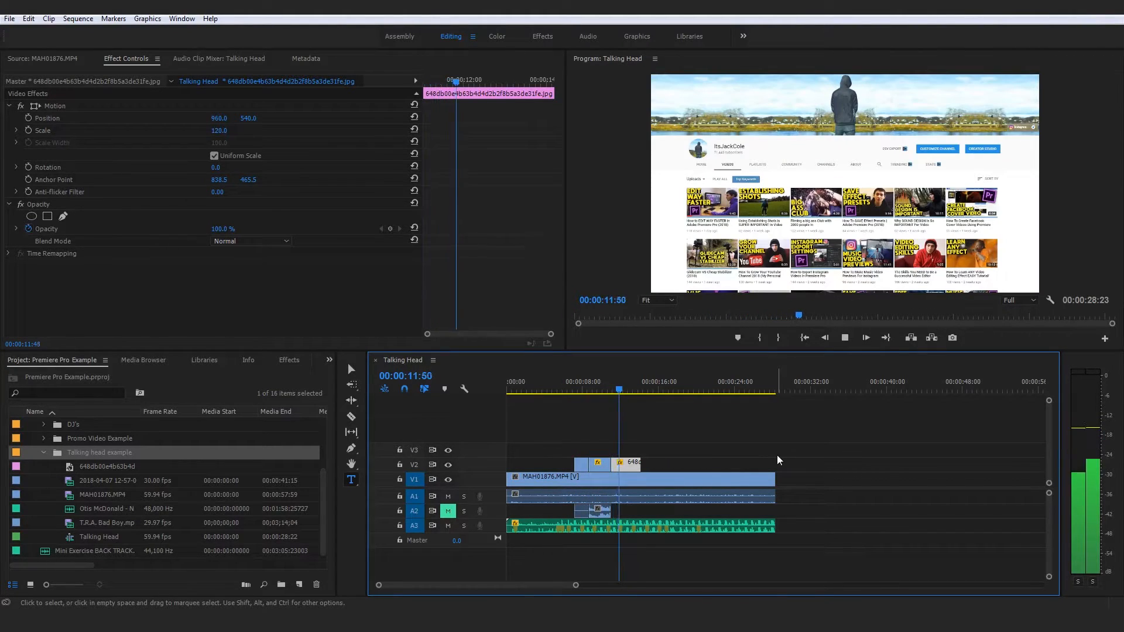
key("space")
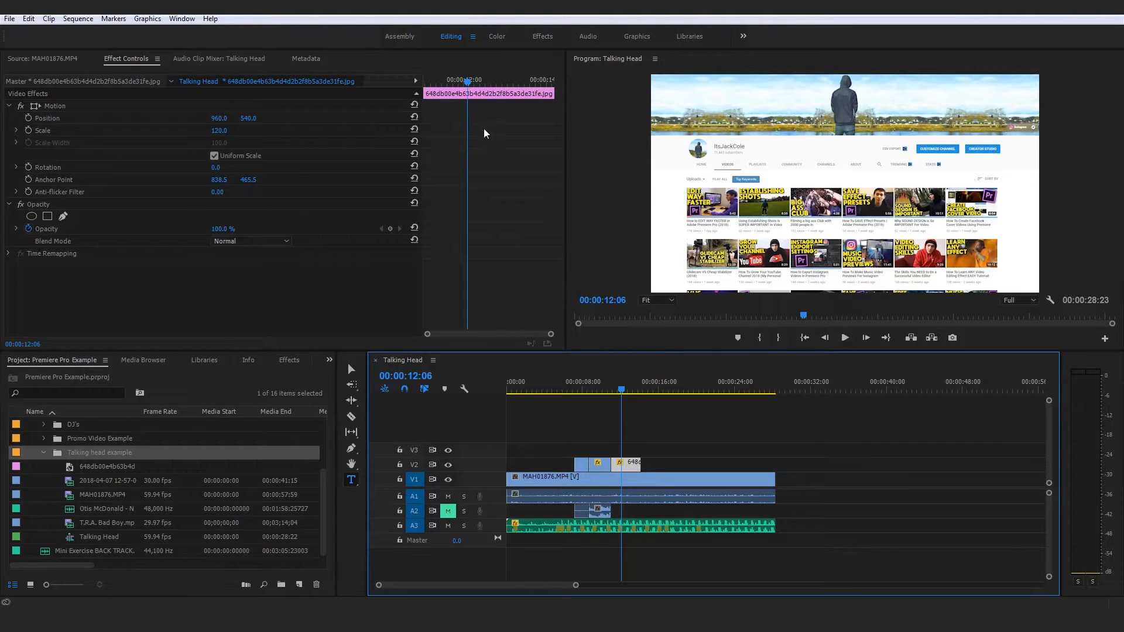
At the start of the still image clip, 00:00:11:02, turn on keyframing for both Scale and Position.
left_click_drag(469, 72, 413, 76)
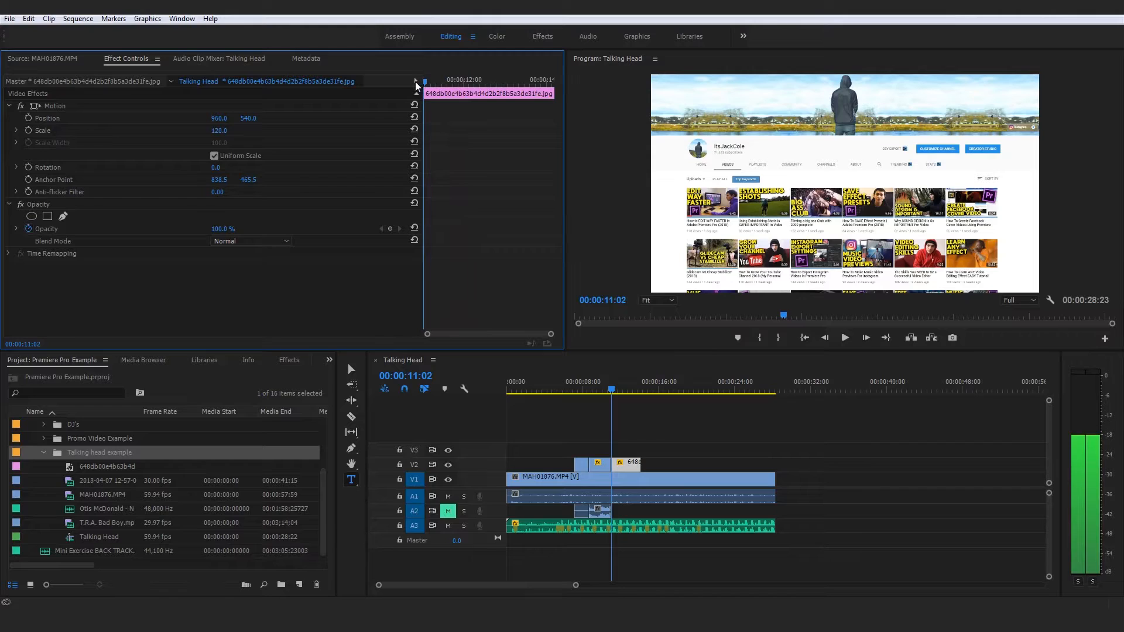
left_click(28, 130)
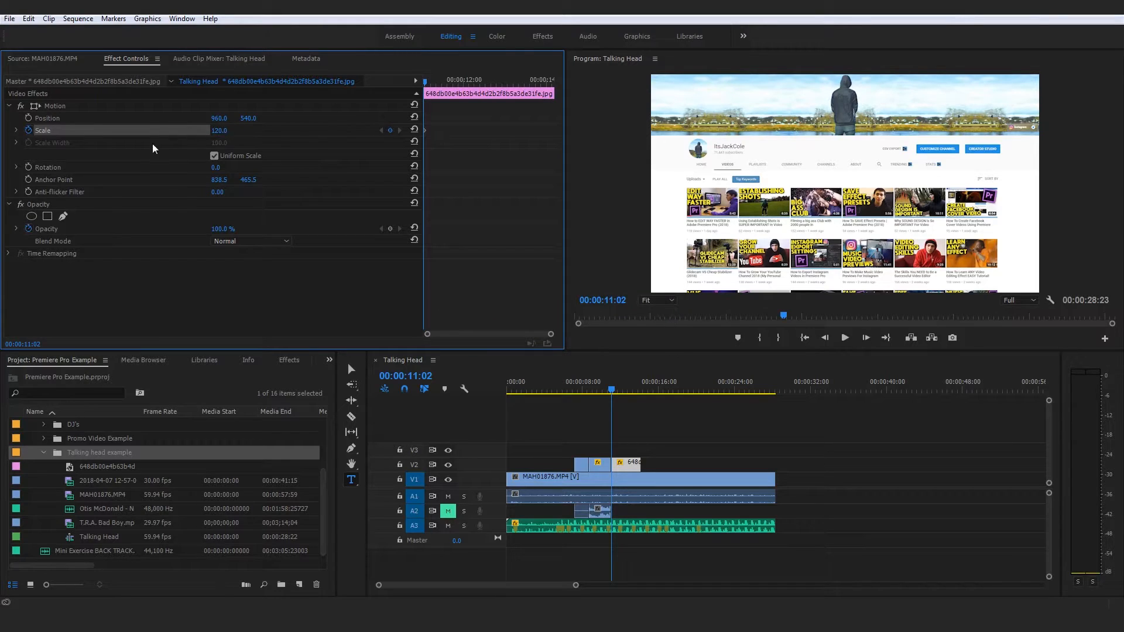
left_click(29, 118)
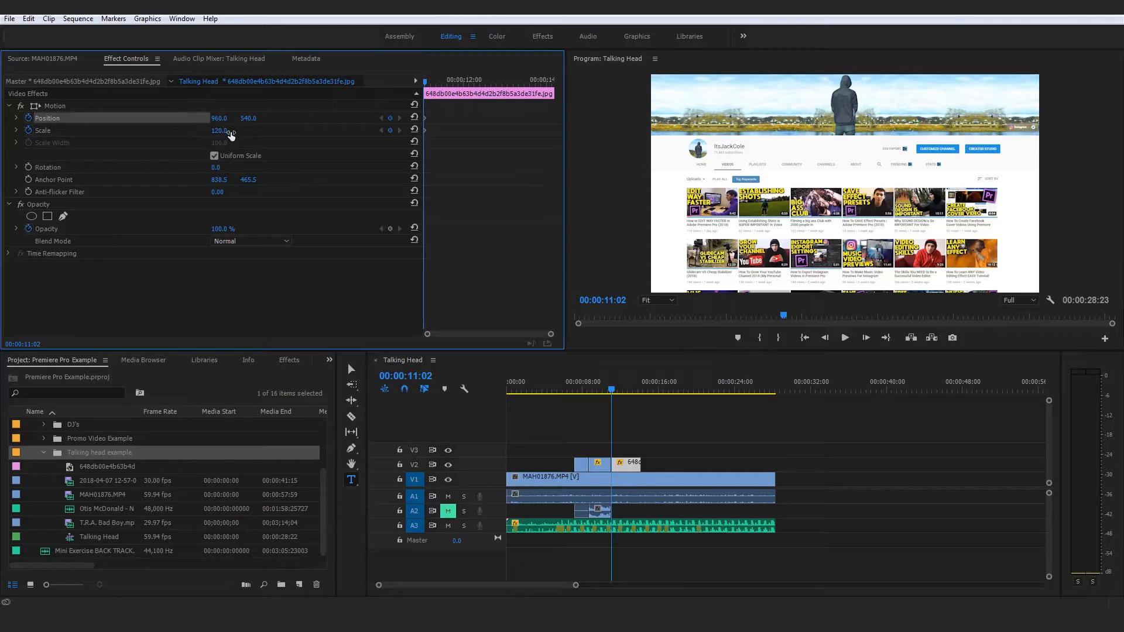
left_click_drag(434, 114, 417, 138)
Move the playhead to 00:00:13:59, near the end of the still image clip, and set its scale to 130.
left_click_drag(609, 385, 641, 391)
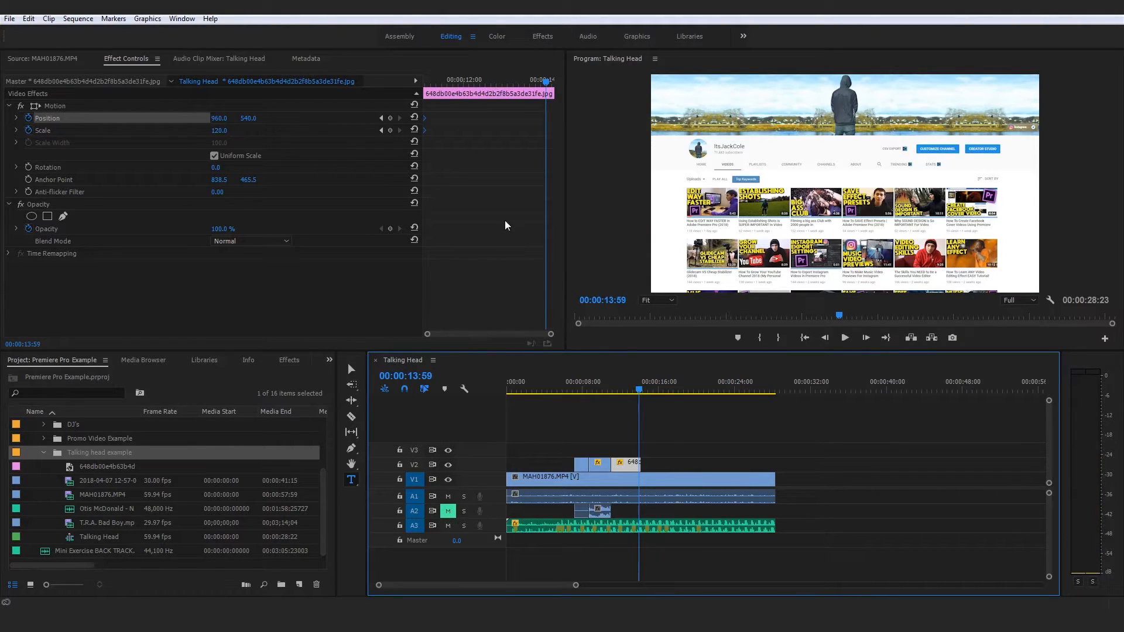
left_click(221, 130)
type("130")
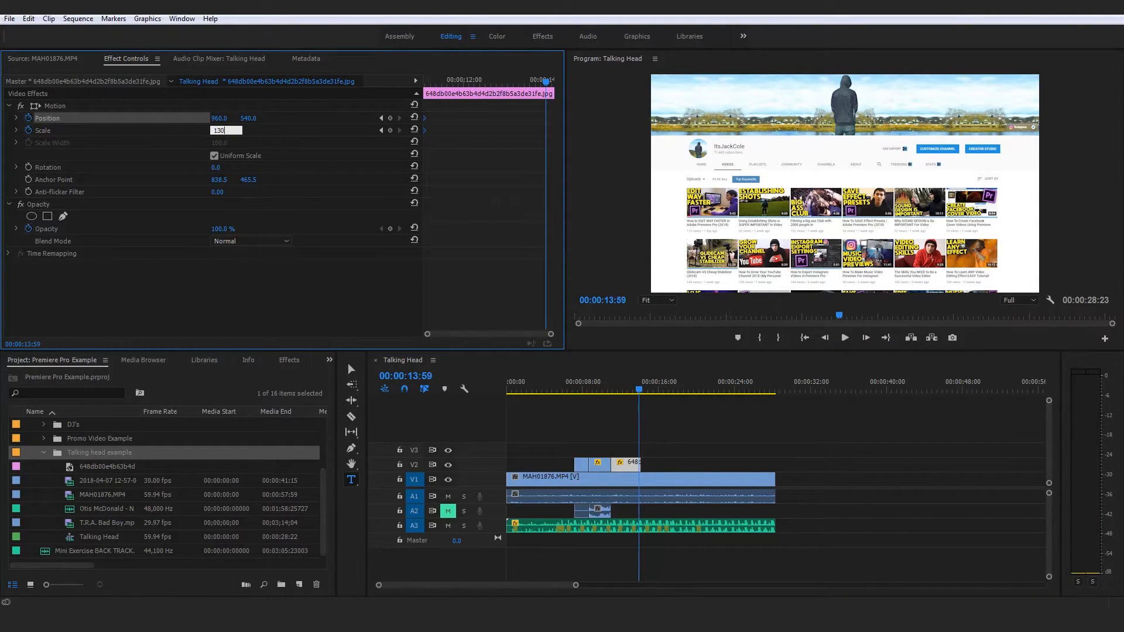
key("Return")
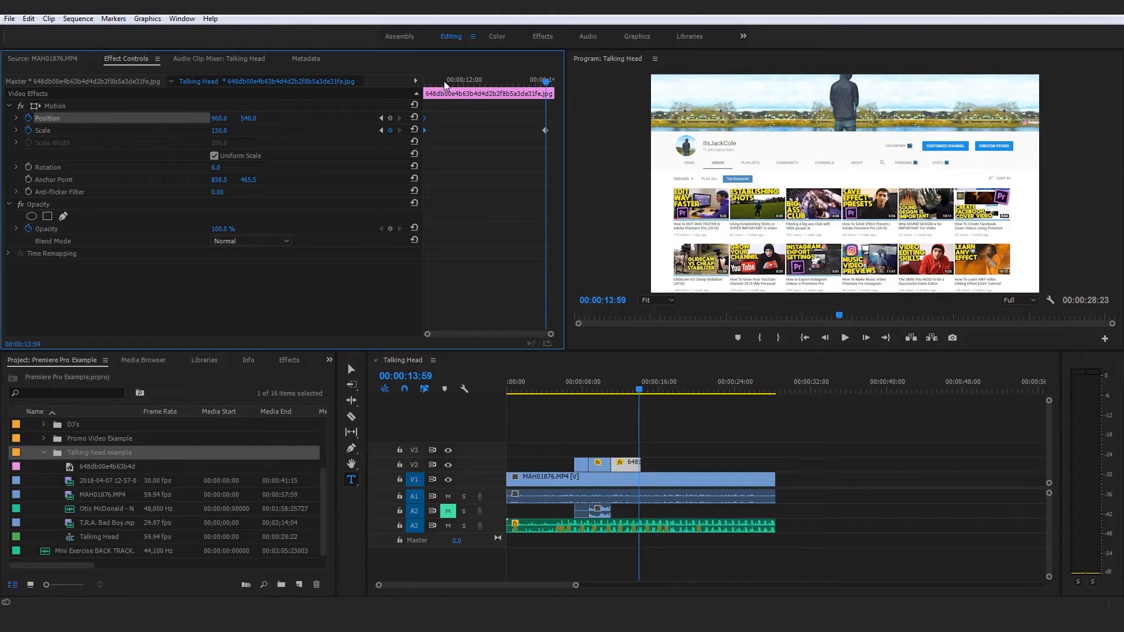
Scrub between the still image's two scale keyframes to review the zoom, ending at 00:00:13:59.
left_click_drag(545, 82, 502, 85)
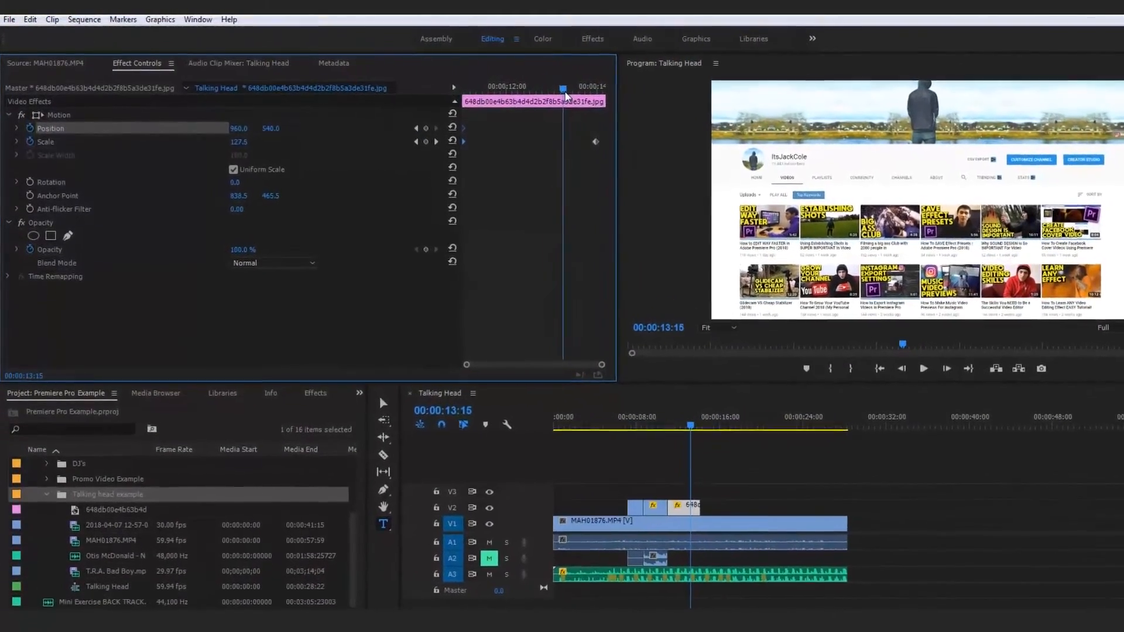
left_click_drag(567, 99, 472, 101)
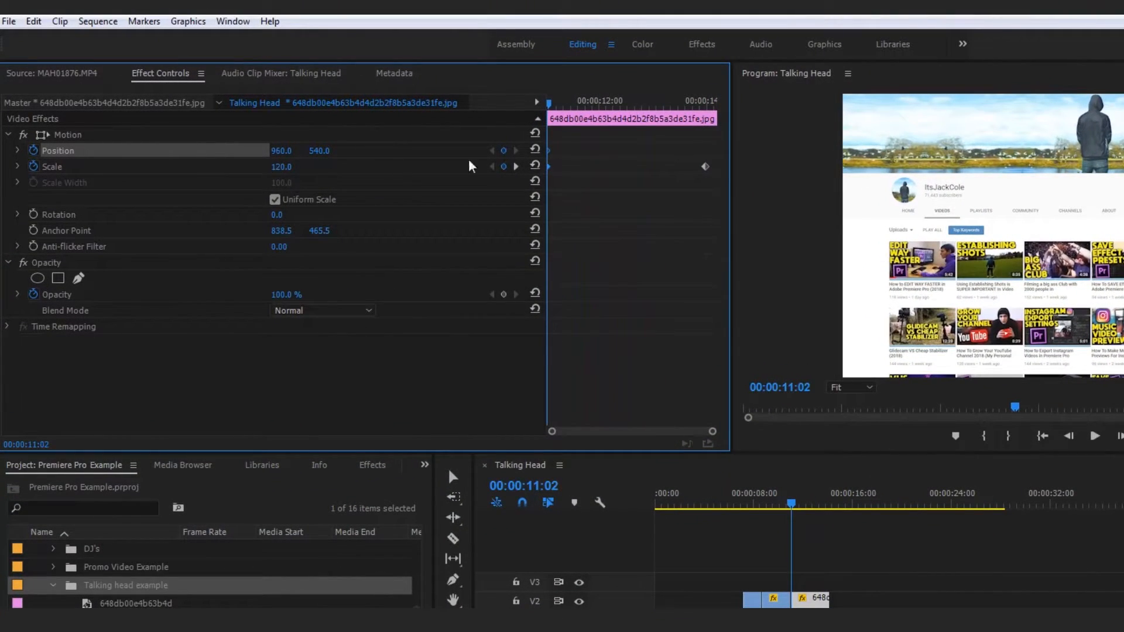
left_click_drag(553, 104, 710, 120)
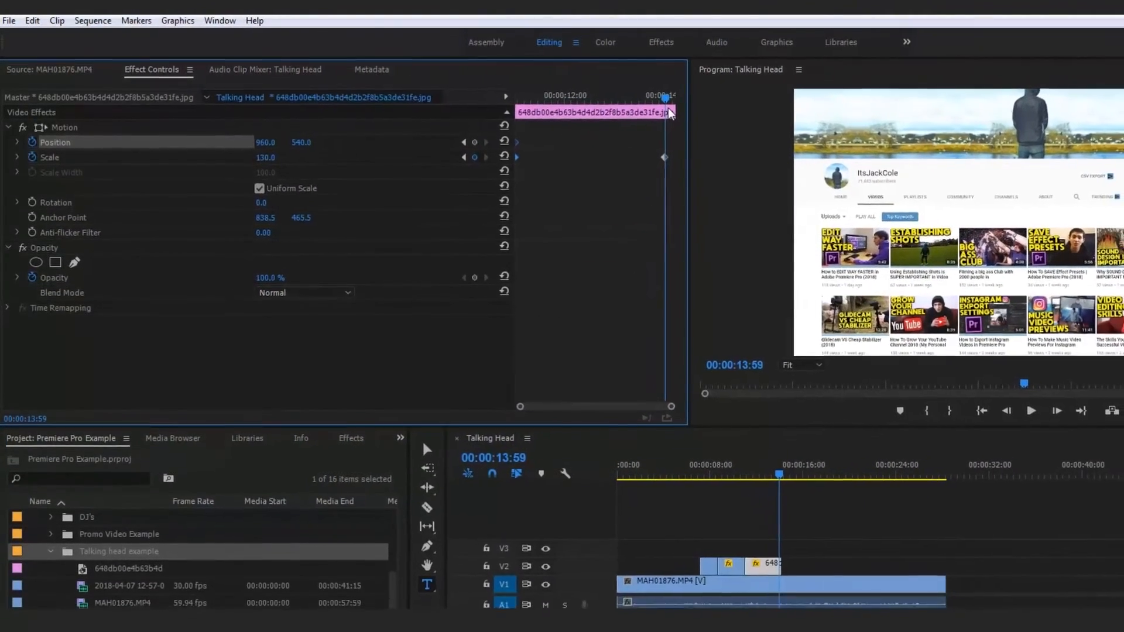
At 00:00:13:59, set the still image's vertical position to 599.
left_click(202, 158)
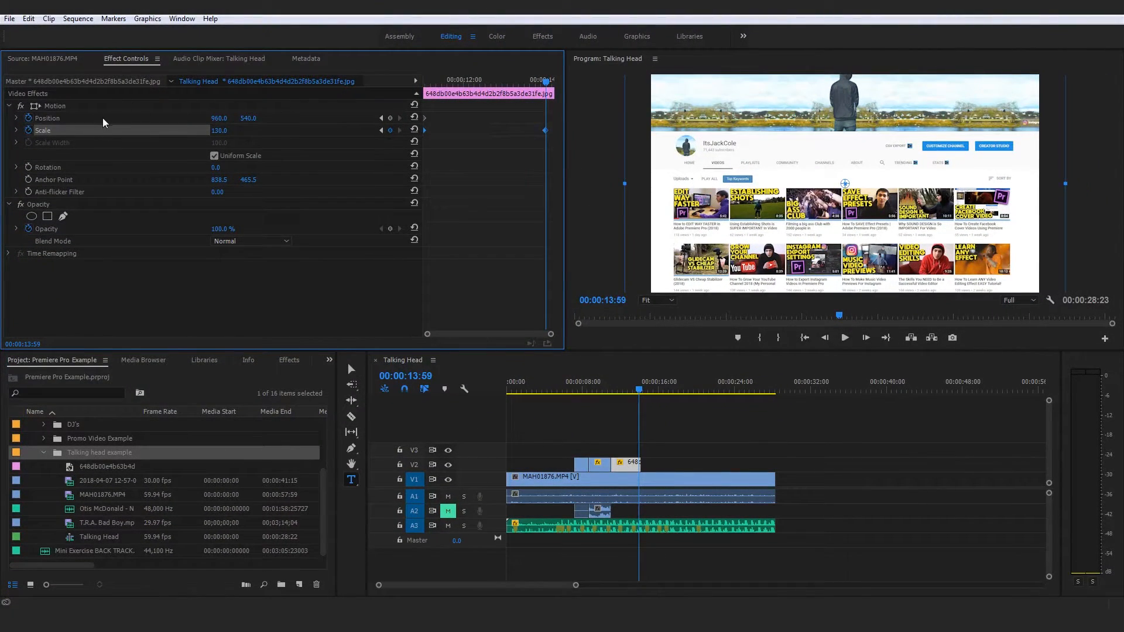
left_click(106, 117)
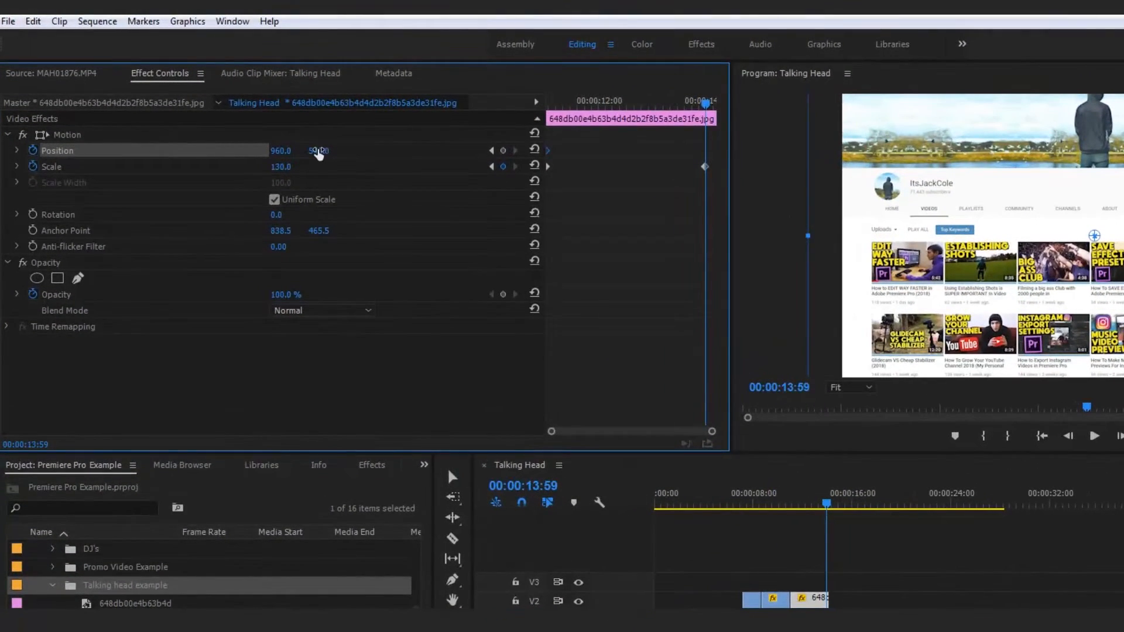
left_click_drag(320, 151, 372, 152)
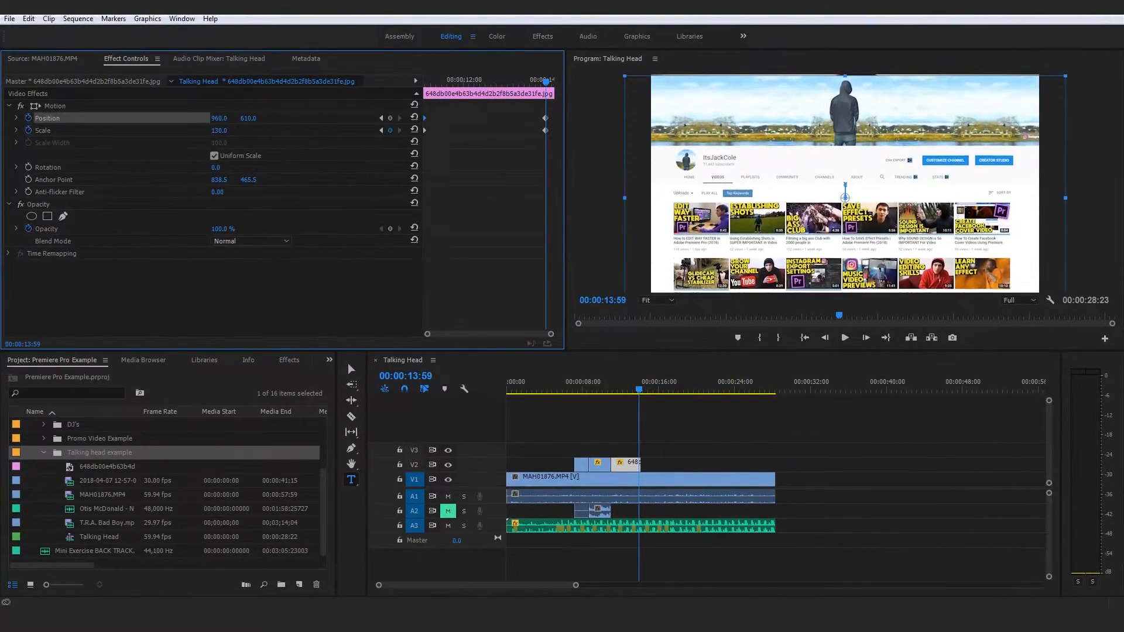
left_click_drag(249, 118, 284, 125)
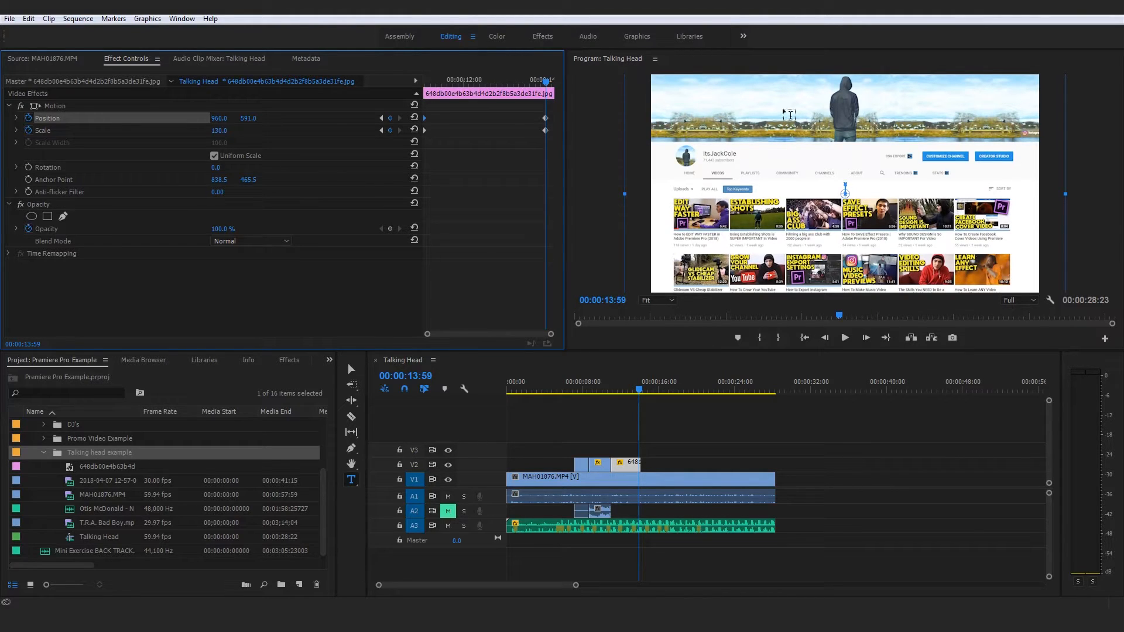
mouse_move(248, 117)
left_mouse_down()
mouse_move(422, 118)
mouse_move(249, 118)
left_mouse_up()
Examine the end of the still image clip up close and play past its last Position and Scale keyframes.
left_click_drag(427, 334, 518, 333)
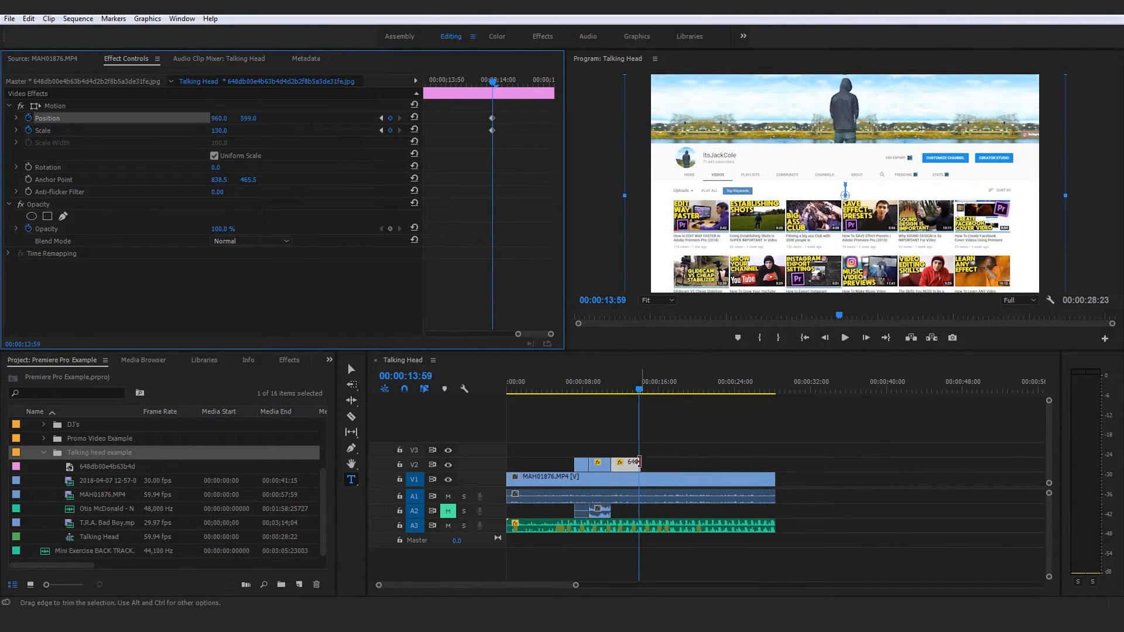
left_click(386, 585)
left_click_drag(377, 586, 446, 586)
mouse_move(797, 392)
left_mouse_down()
mouse_move(814, 392)
mouse_move(782, 392)
left_mouse_up()
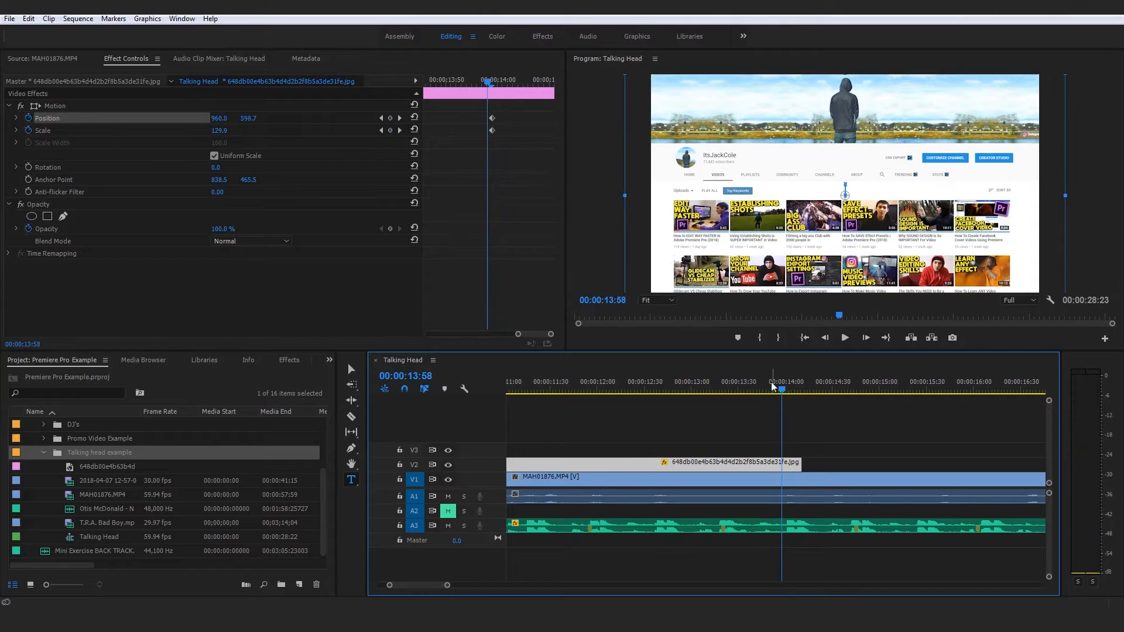
left_click_drag(486, 73, 492, 75)
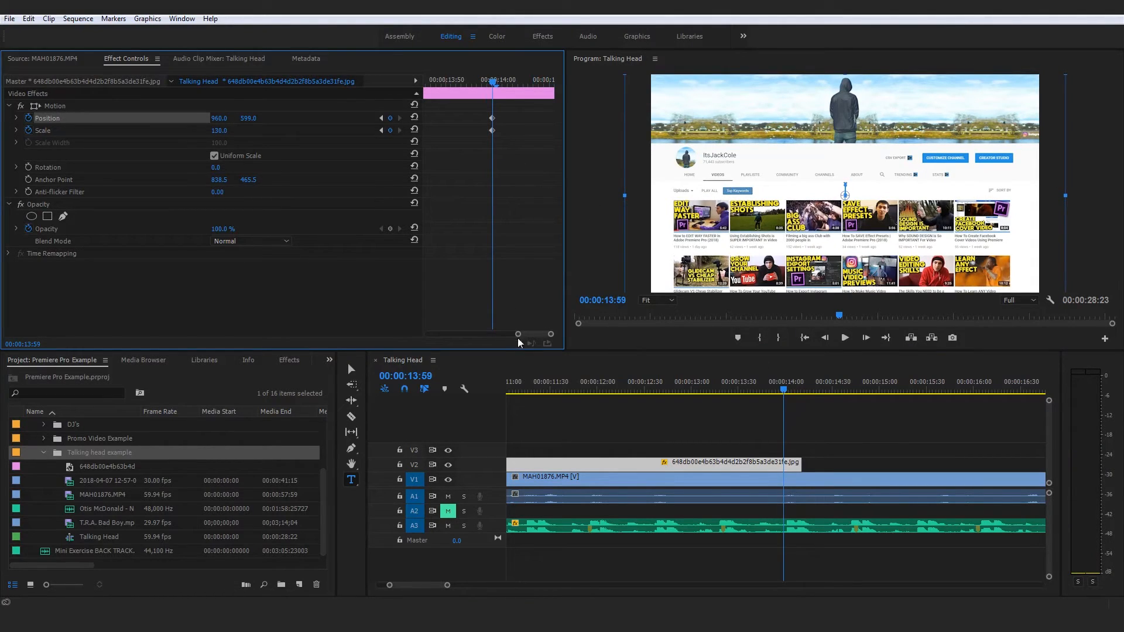
mouse_move(519, 336)
left_mouse_down()
mouse_move(491, 333)
mouse_move(506, 332)
left_mouse_up()
left_click_drag(486, 72, 476, 73)
key("space")
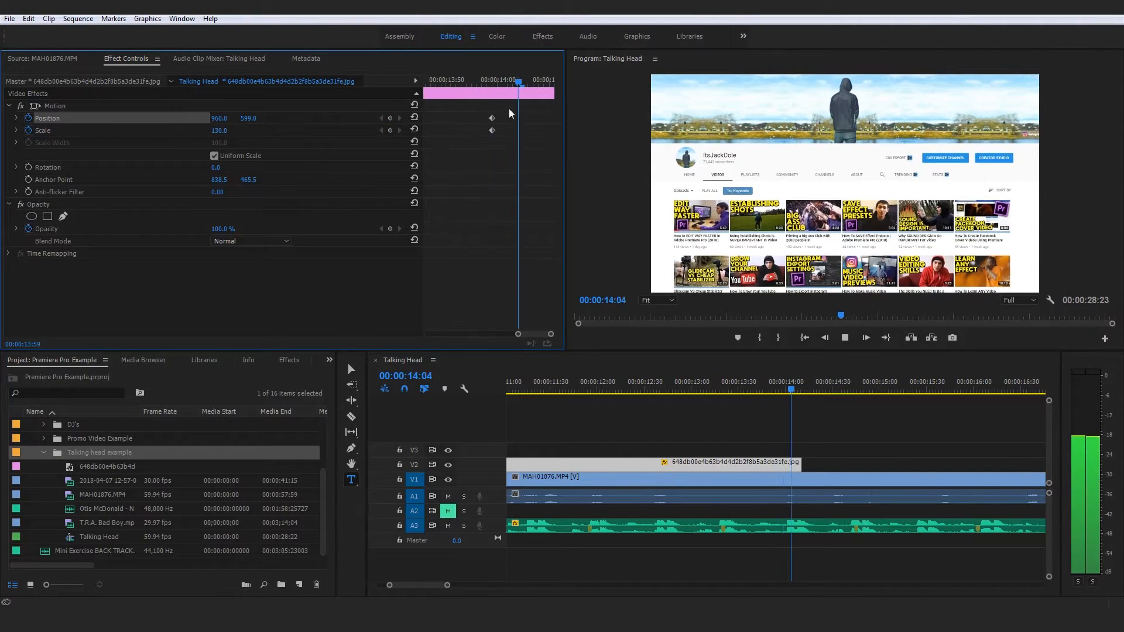
key("space")
Move the still image's last Position and Scale keyframes together to the very end of the clip.
left_click(768, 385)
left_click_drag(485, 155, 506, 112)
left_click_drag(518, 334, 501, 335)
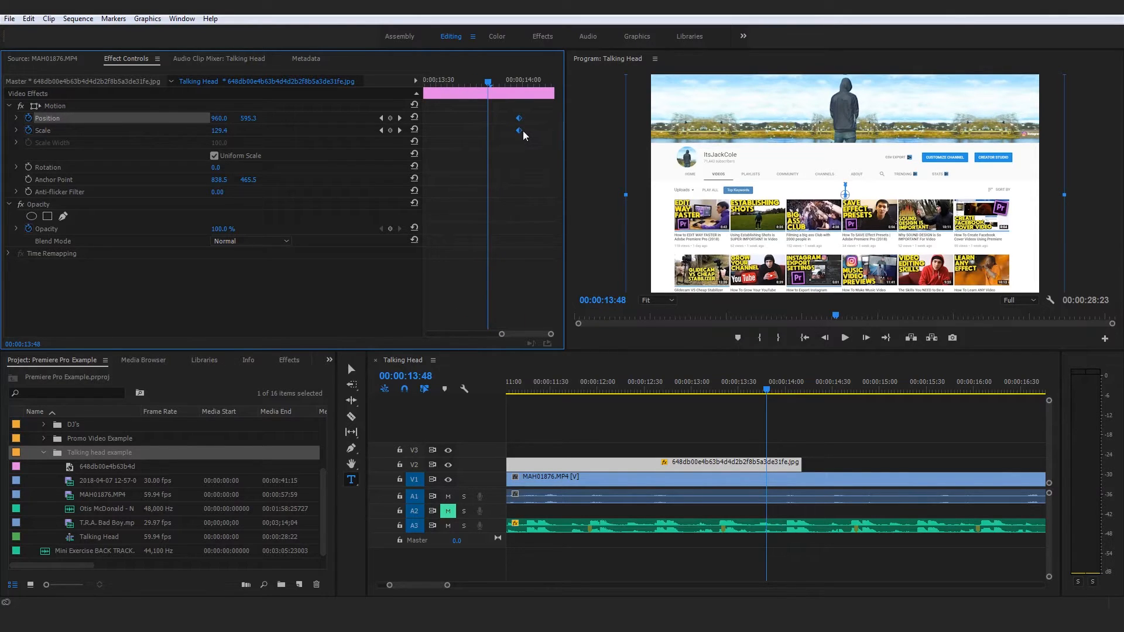
left_click_drag(518, 129, 577, 144)
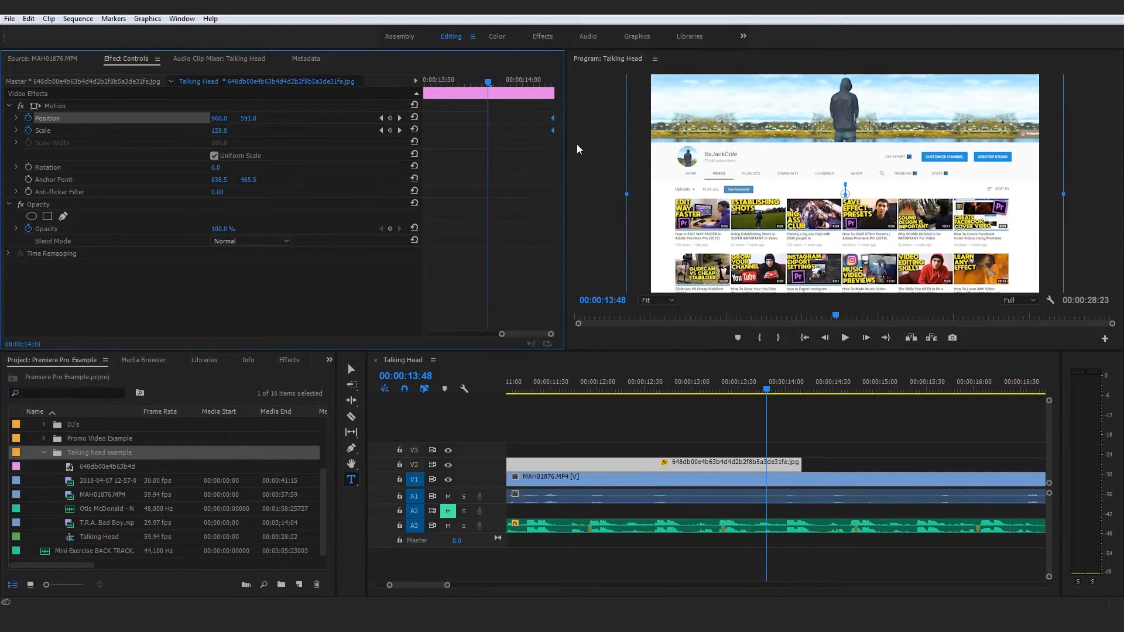
Play through the still image clip again to review its zoom and movement up to the clip's end.
left_click_drag(446, 584, 537, 585)
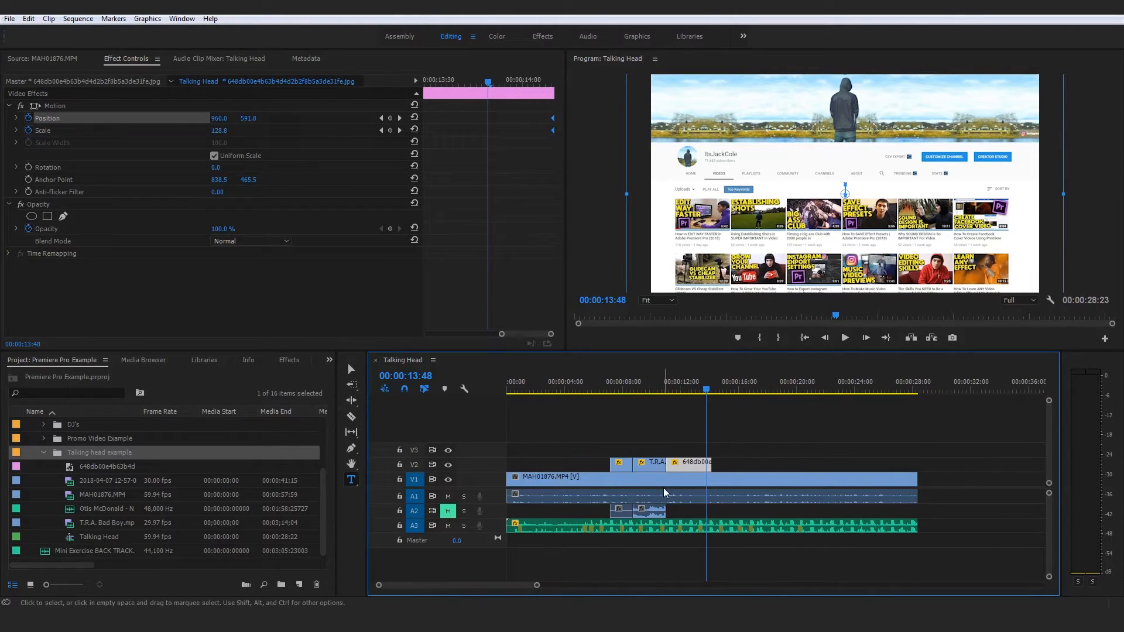
left_click(662, 390)
key("space")
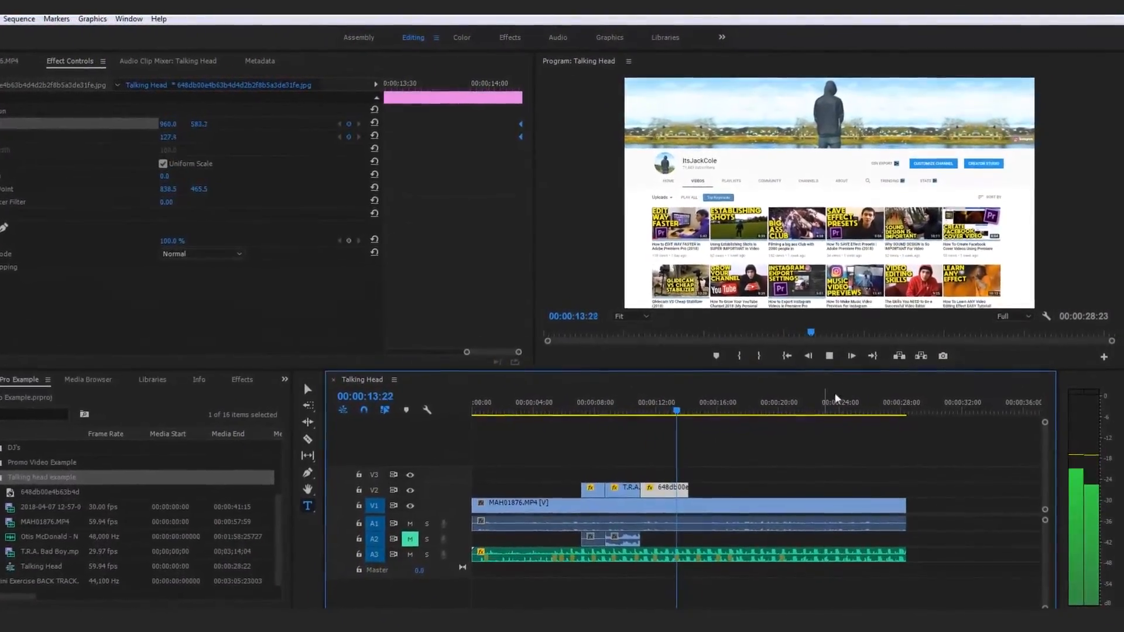
left_click(539, 422)
left_click_drag(508, 461, 491, 461)
left_click(816, 493)
key("space")
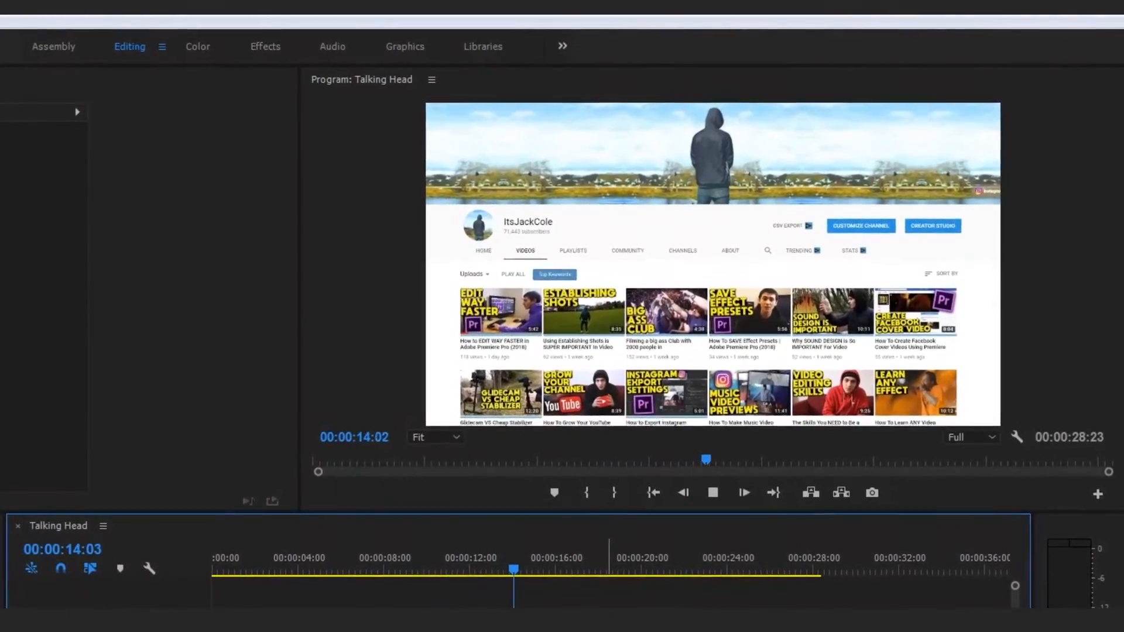
key("space")
Play the talking-head footage from about 00:00:06:08 into the first V2 overlay, ending with the playhead at 00:00:07:09.
left_click_drag(348, 564, 327, 560)
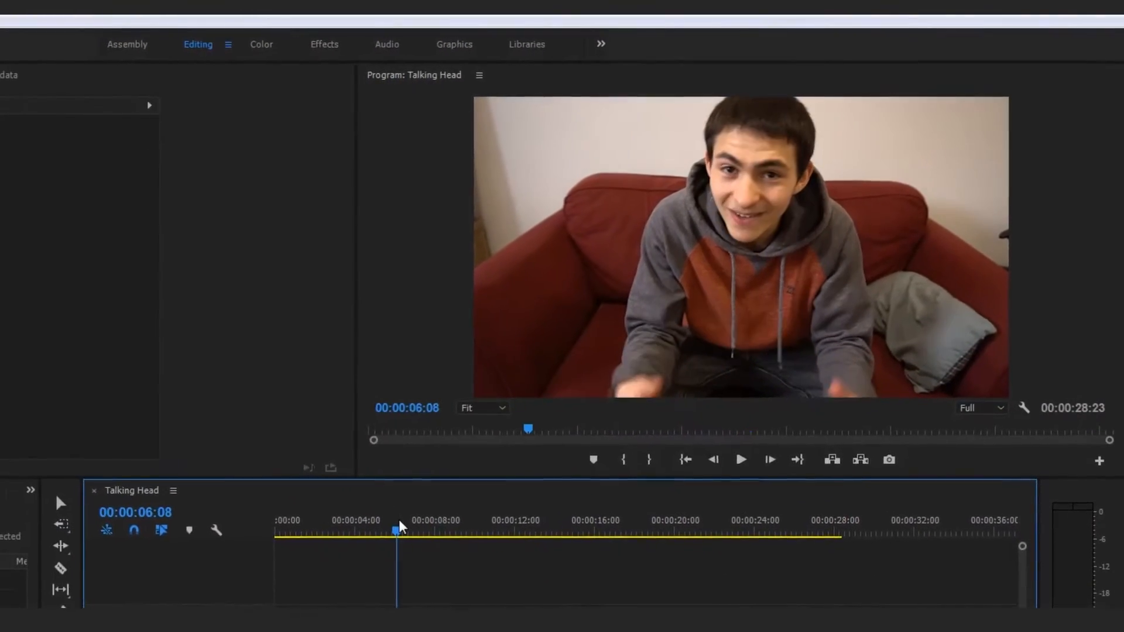
left_click_drag(423, 494, 466, 502)
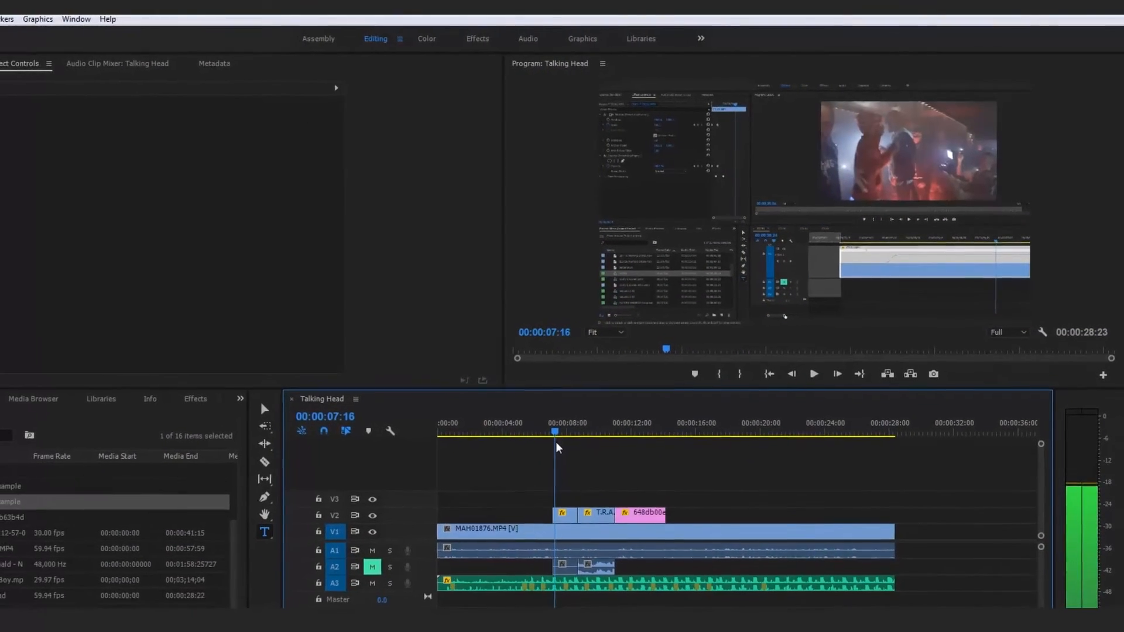
left_click_drag(556, 447, 551, 447)
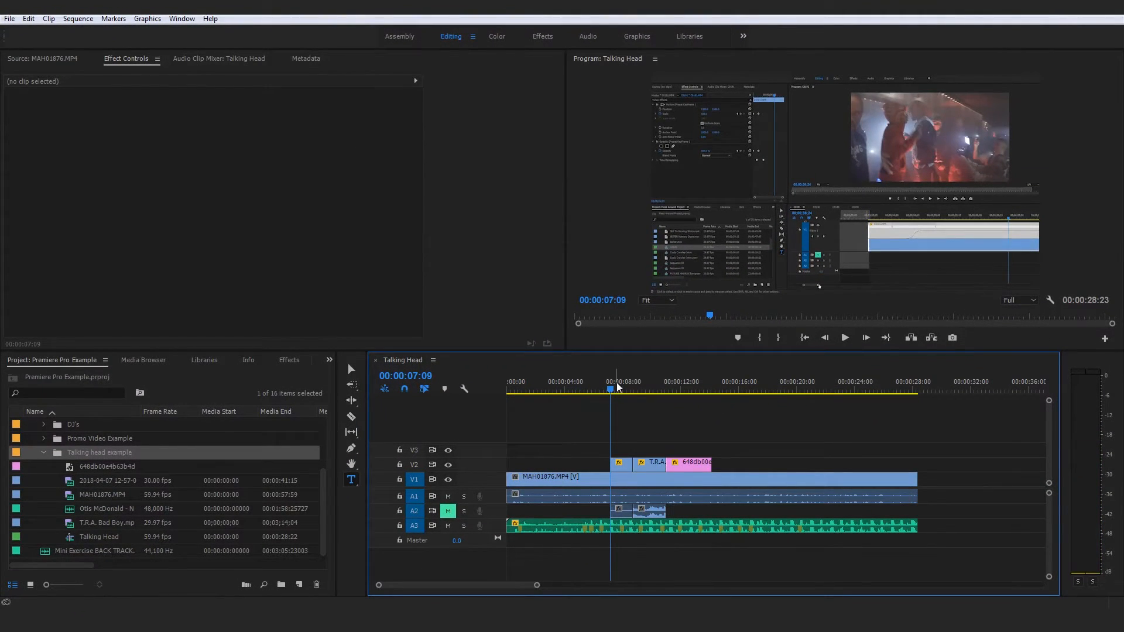
Mark the sequence's In point at 00:00:00:00 and its Out point at 00:00:16:47.
left_click_drag(616, 383, 465, 408)
left_click_drag(538, 586, 561, 586)
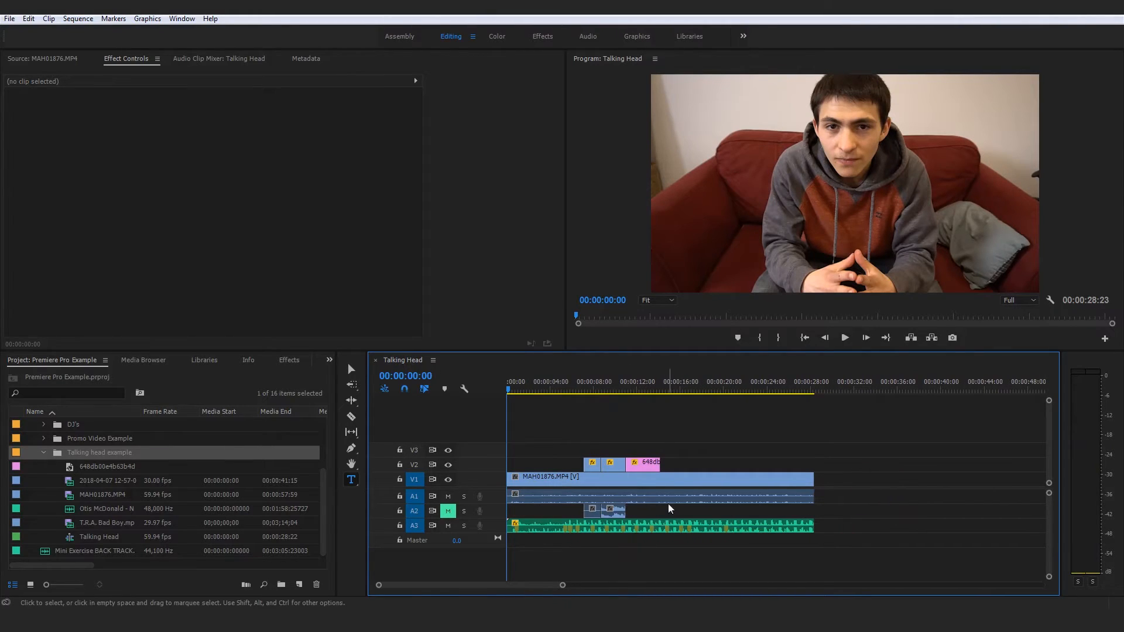
key("i")
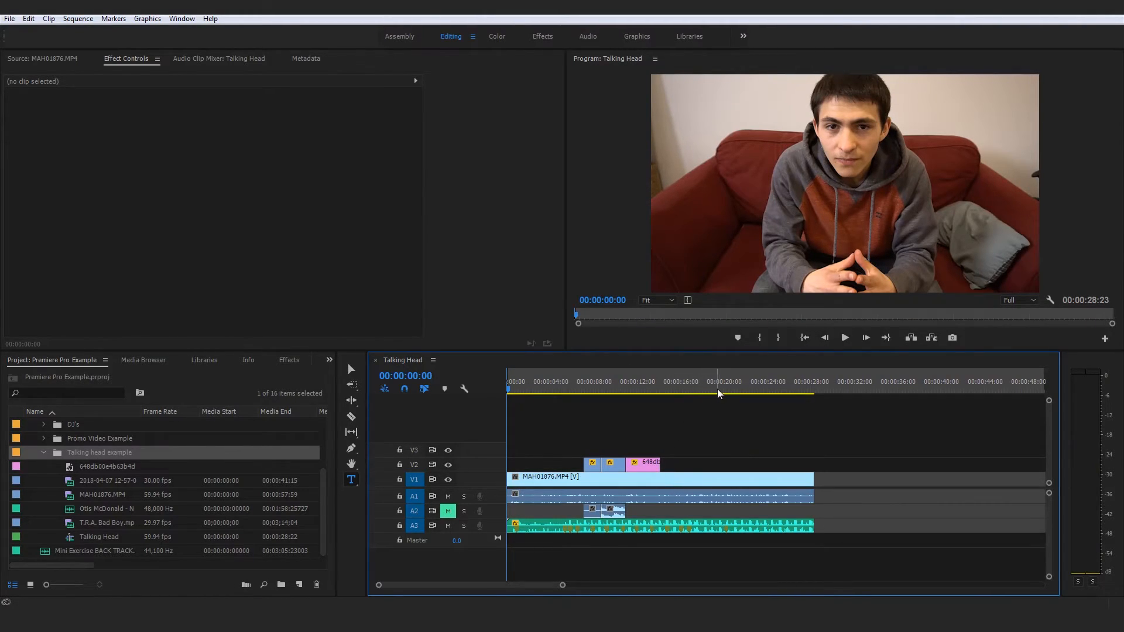
mouse_move(691, 387)
left_mouse_down()
mouse_move(665, 388)
mouse_move(691, 391)
left_mouse_up()
key("o")
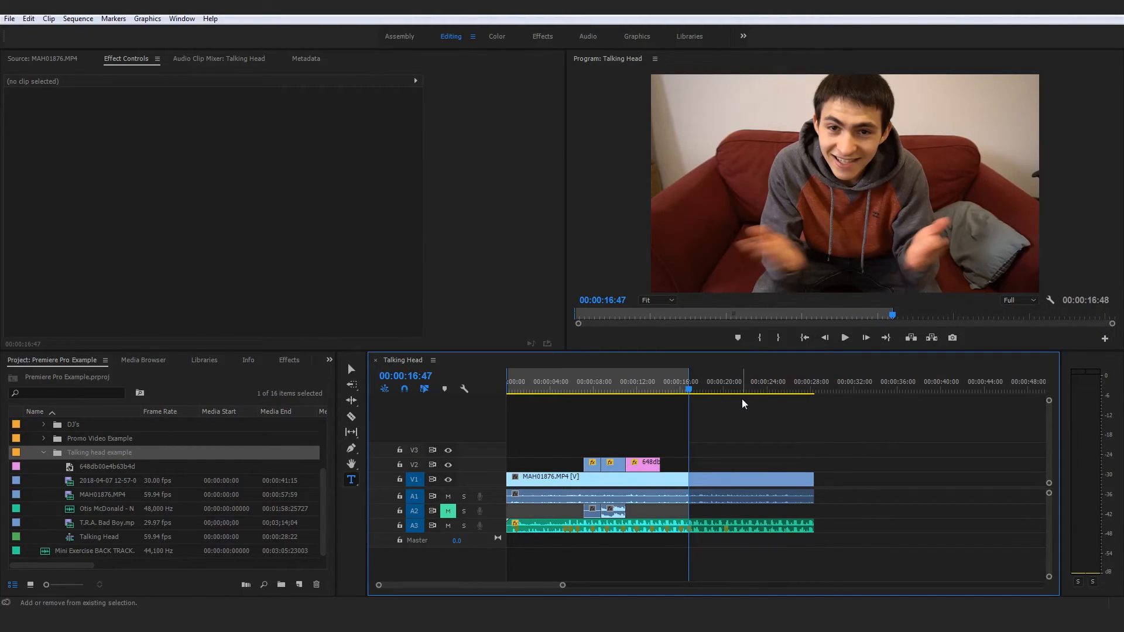
Play the marked range from the sequence start to 00:00:16:02 to review the finished overlays.
key("Home")
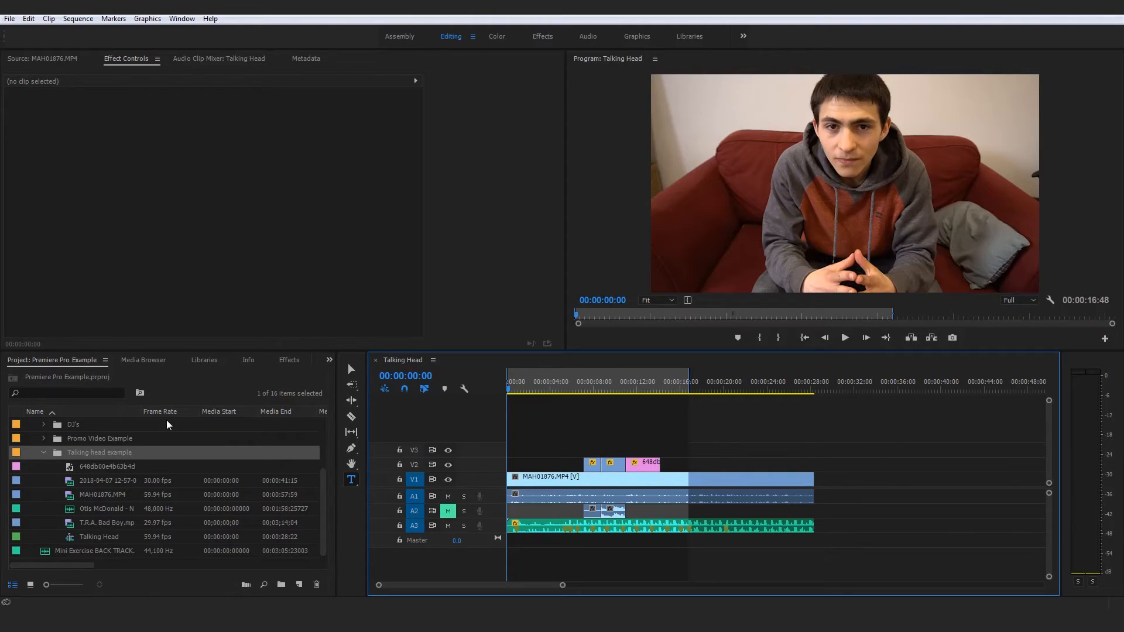
left_click(112, 438)
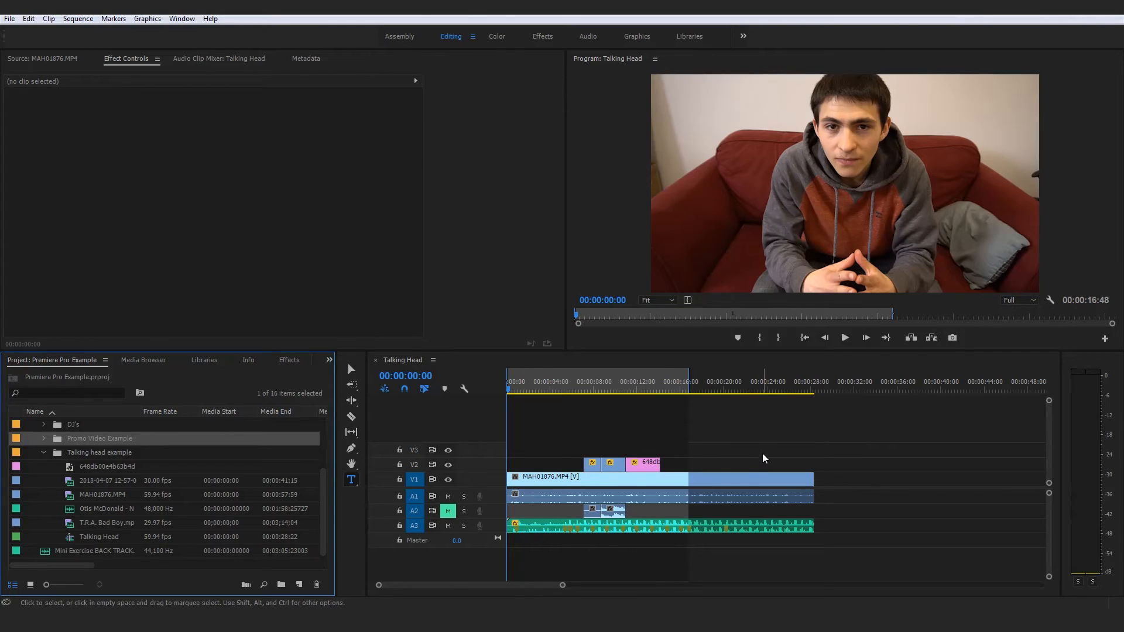
key("space")
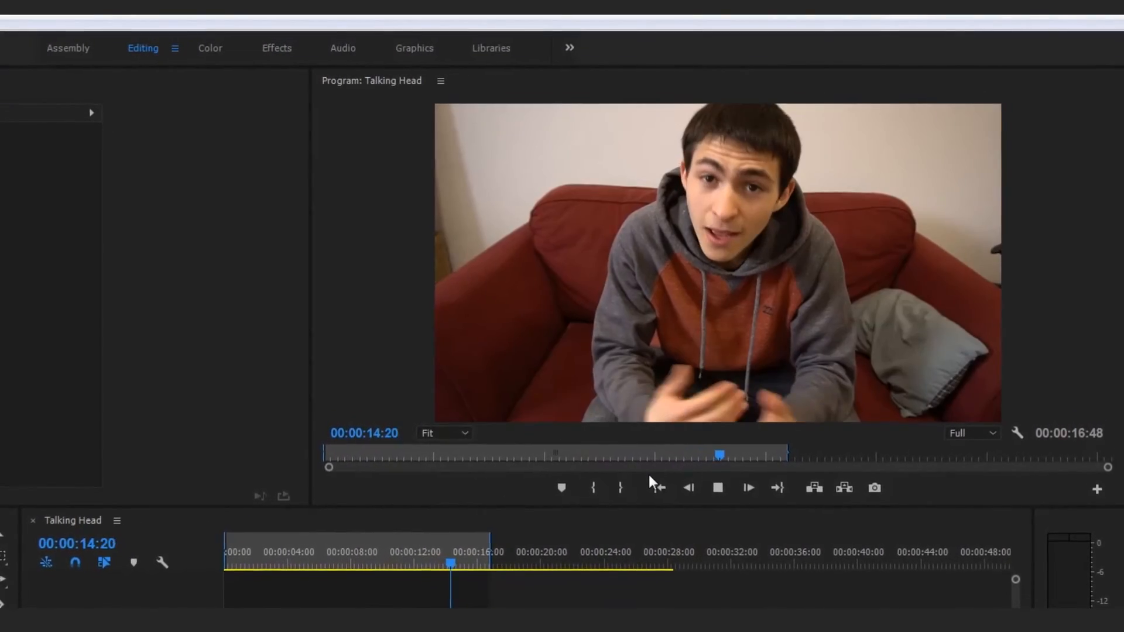
key("space")
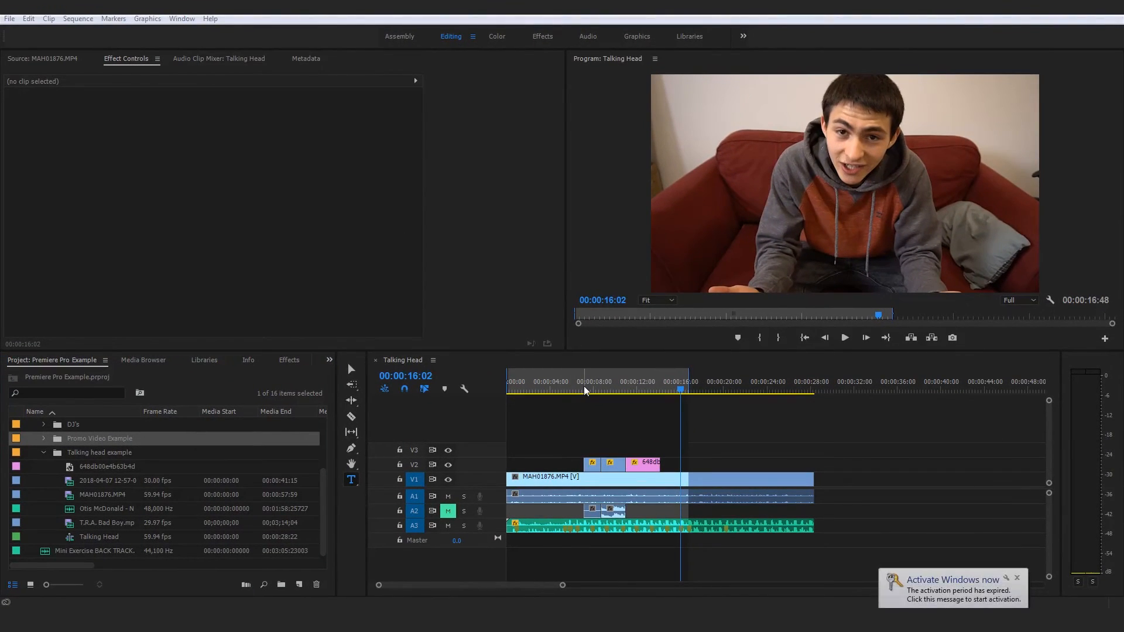
At 00:00:07:42, try rotating the first V2 overlay clip to -5° and return its rotation to 0°.
left_click(580, 431)
mouse_move(585, 390)
left_mouse_down()
mouse_move(599, 396)
mouse_move(585, 392)
left_mouse_up()
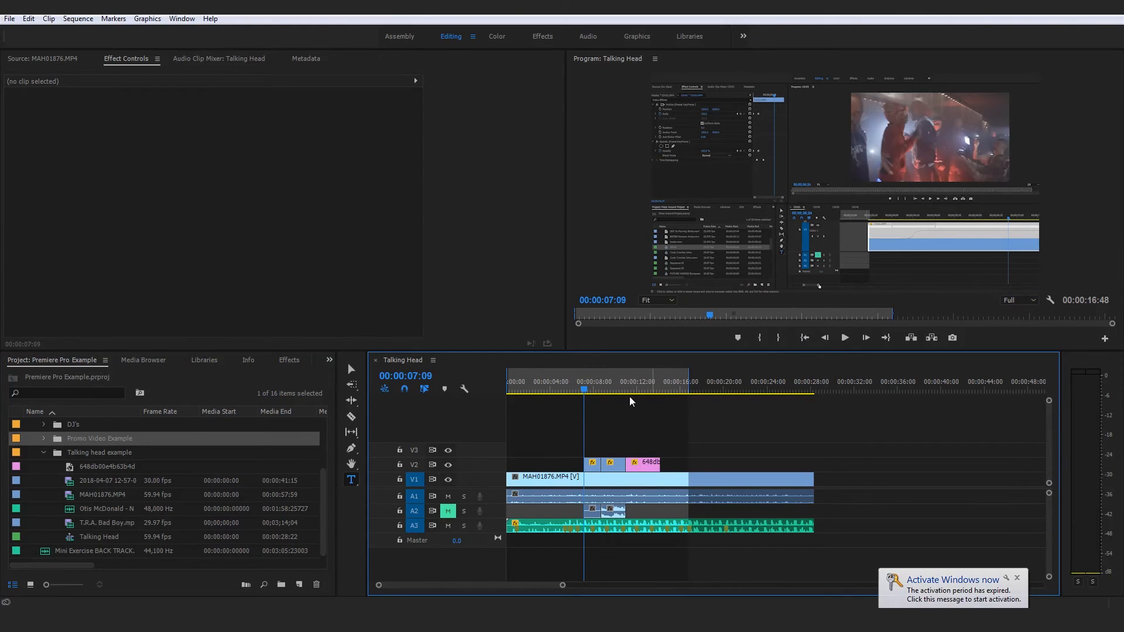
key("space")
key("space")
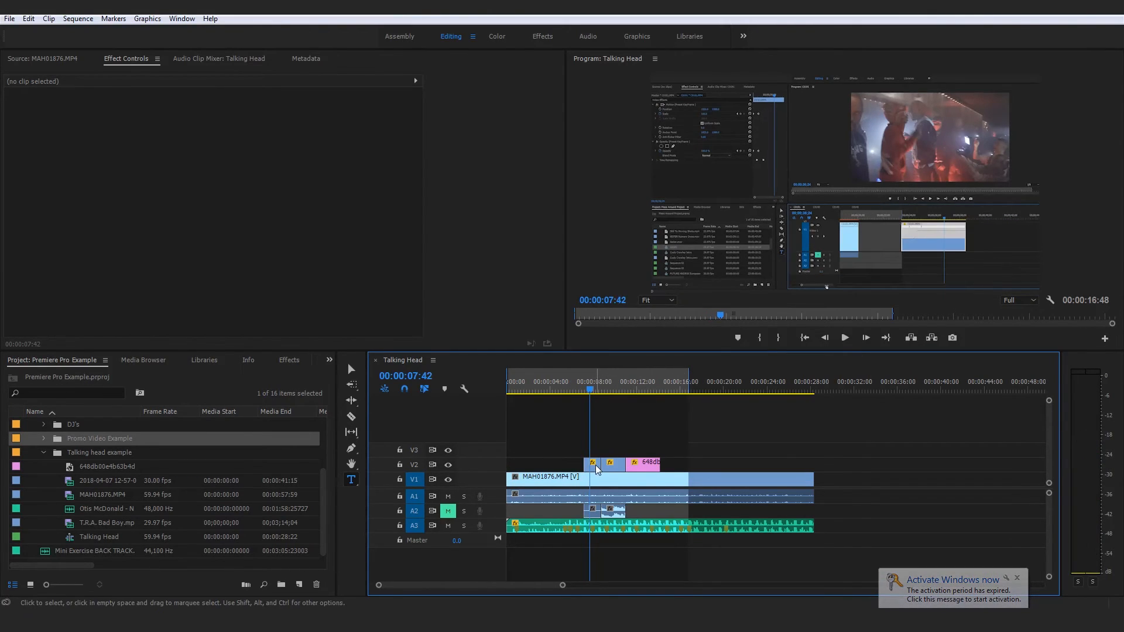
left_click(595, 465)
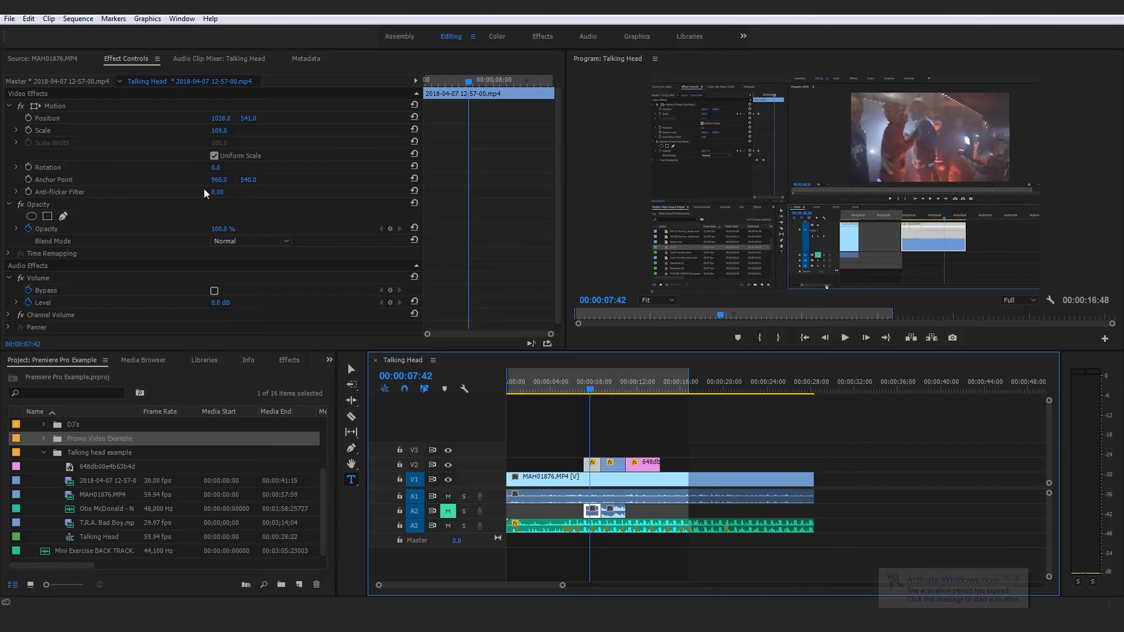
mouse_move(215, 167)
left_mouse_down()
mouse_move(231, 168)
mouse_move(215, 168)
left_mouse_up()
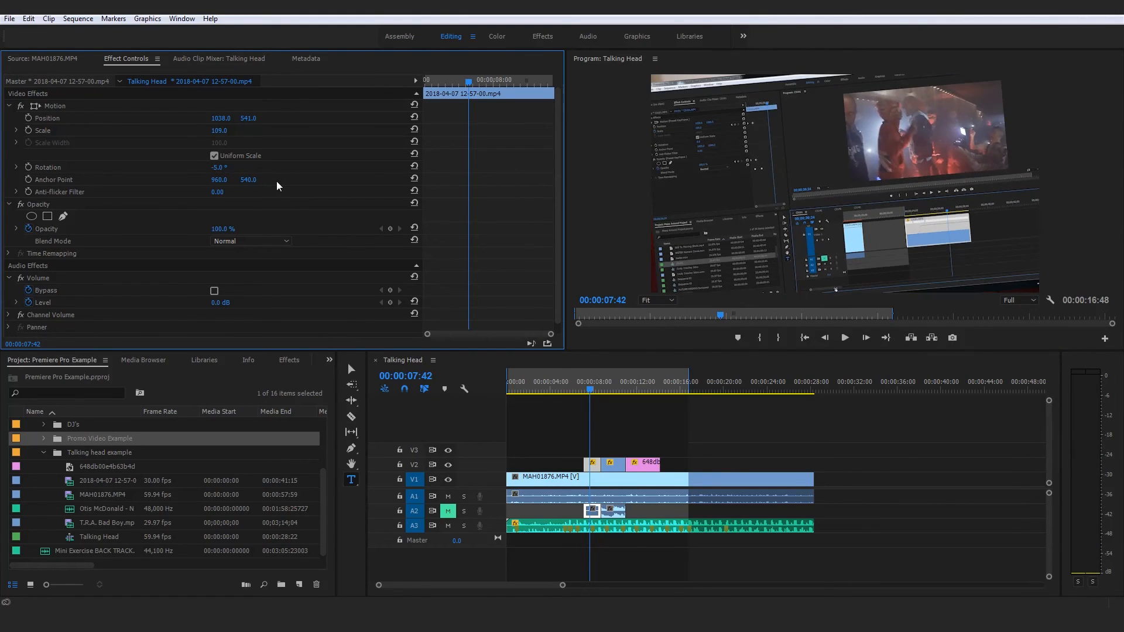
left_click(67, 167)
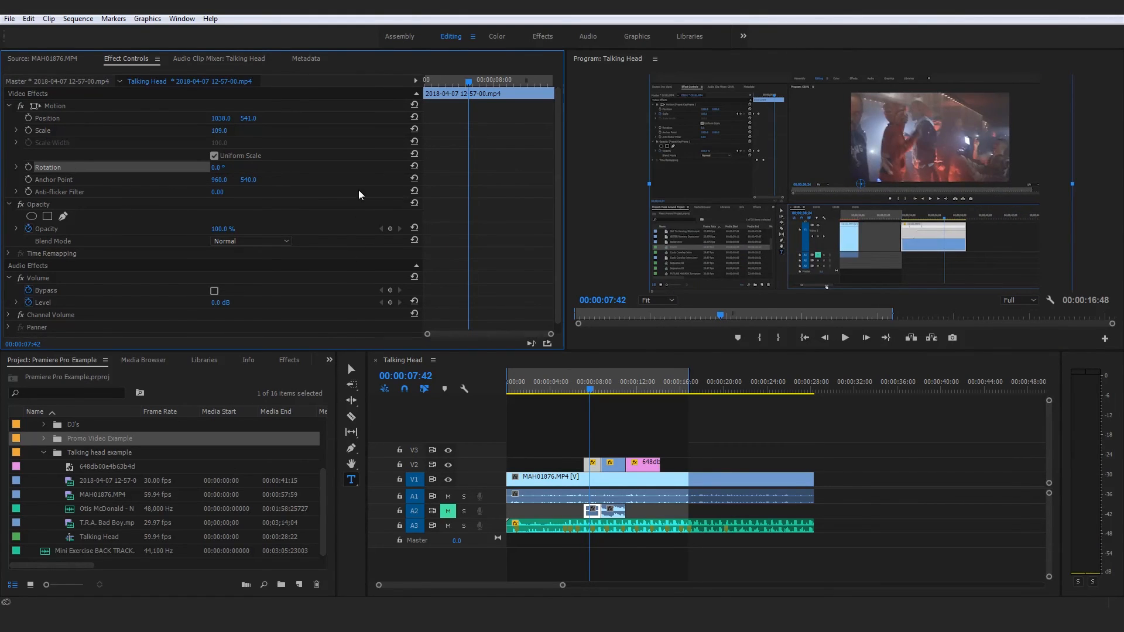
left_click(335, 171)
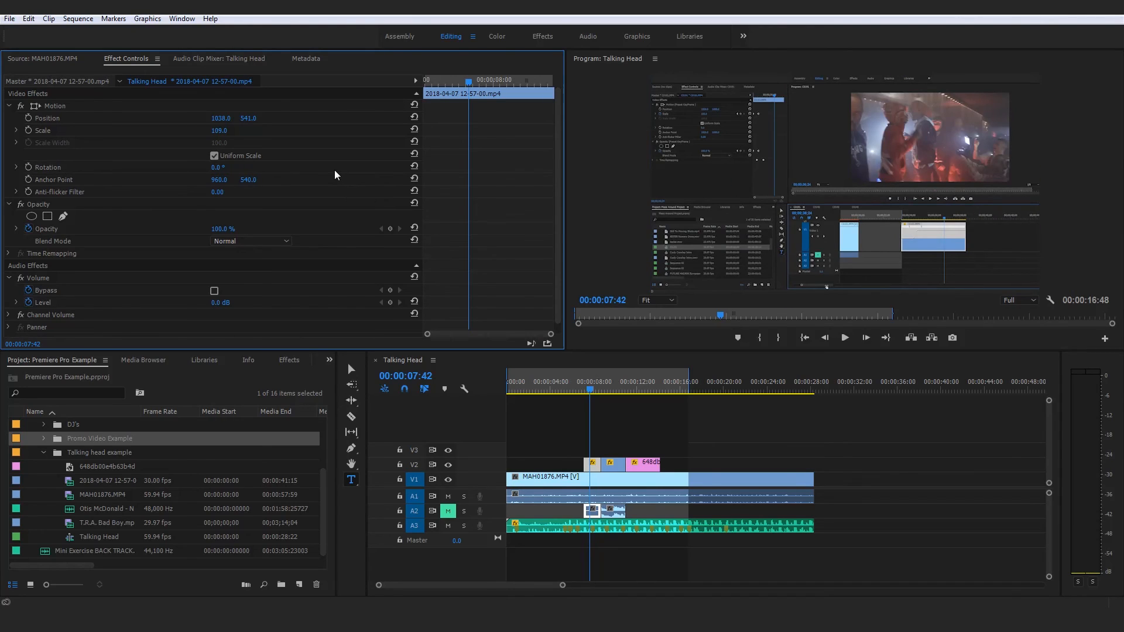